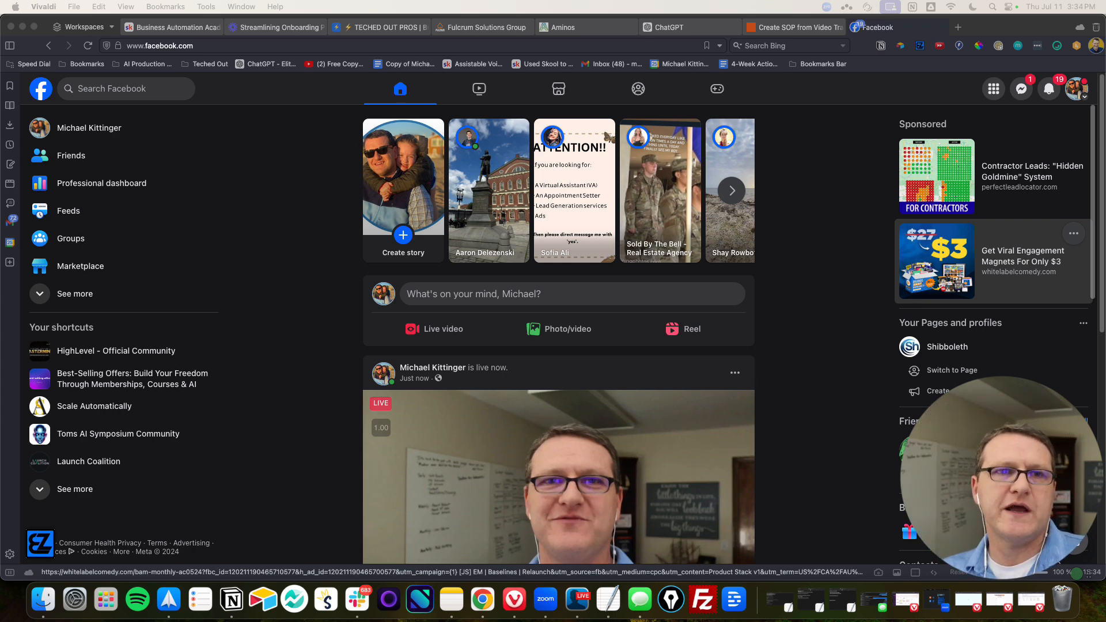
# Copy the full transcript of the Loom video "Streamlining Onboarding Process with Automation"
pyautogui.click(280, 27)
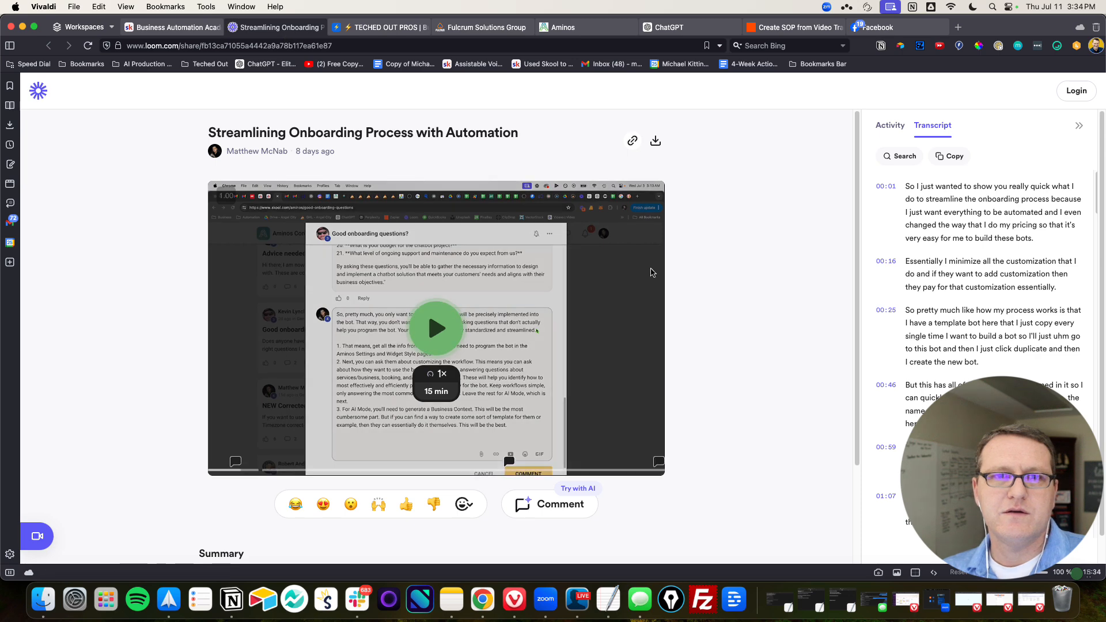
pyautogui.scroll(-5, 979, 259)
pyautogui.click(890, 126)
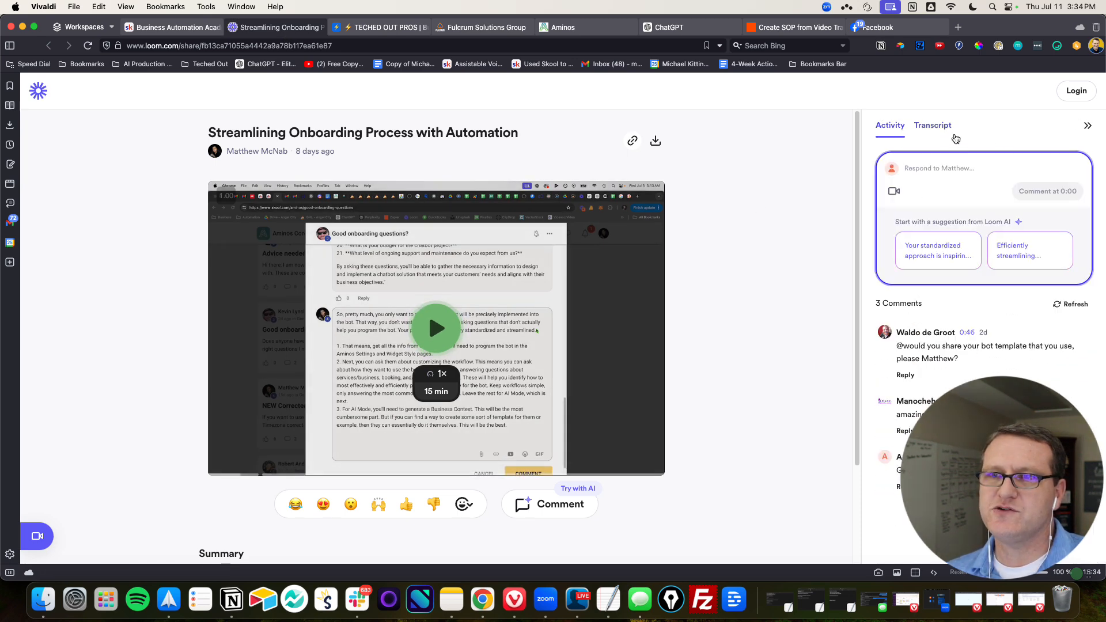
pyautogui.click(930, 125)
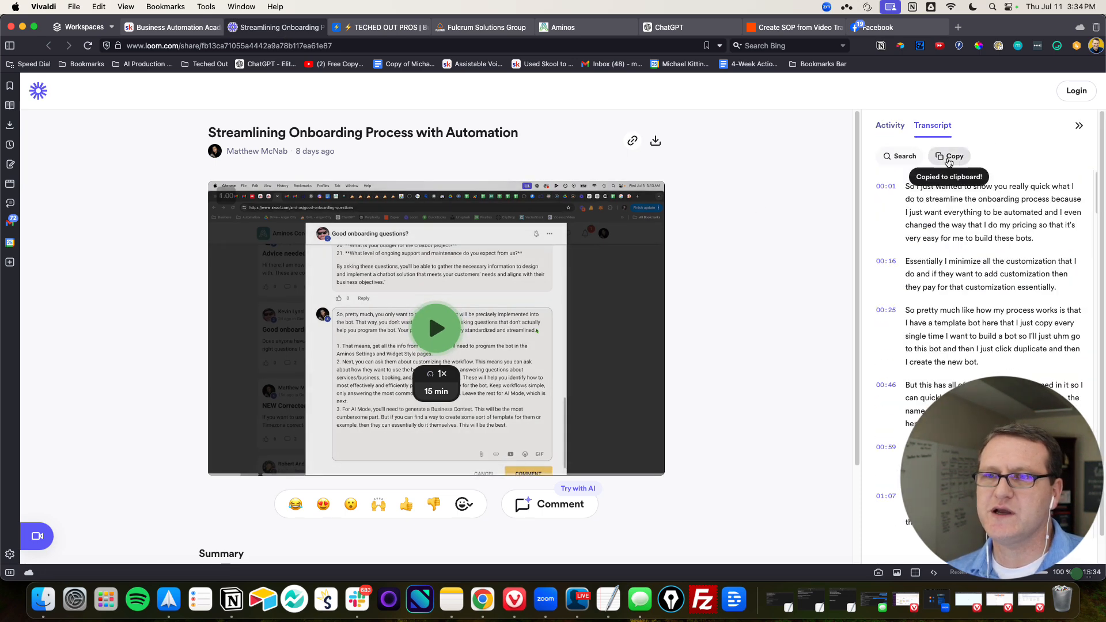
pyautogui.click(950, 156)
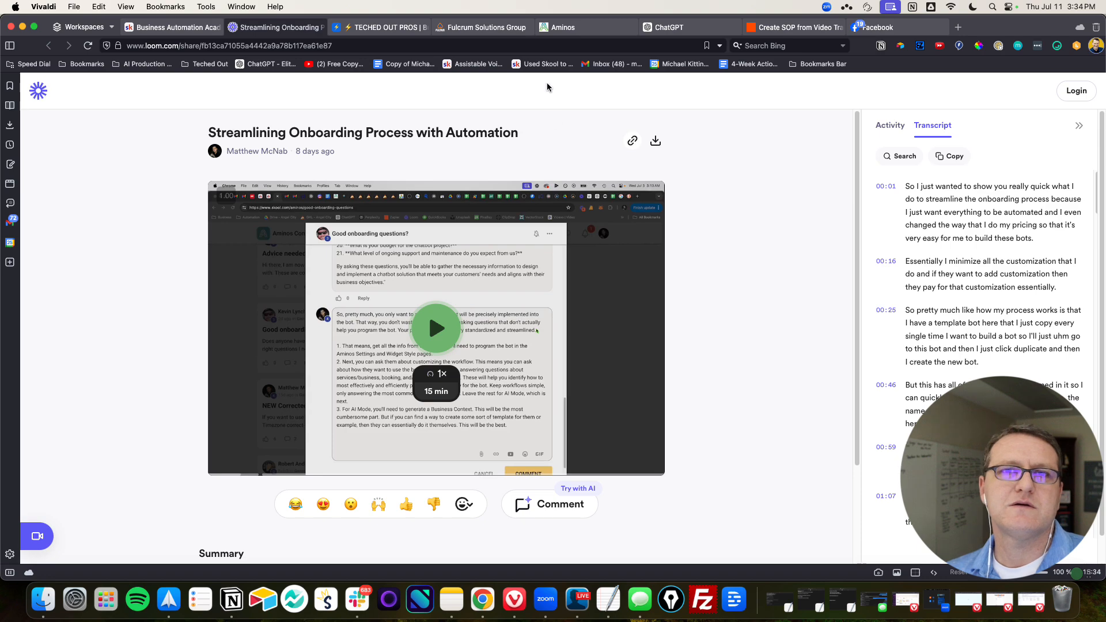
# Switch to the ChatGPT conversation and highlight the prompt line "create an SOP based off the following transcript from a video:"
pyautogui.click(668, 27)
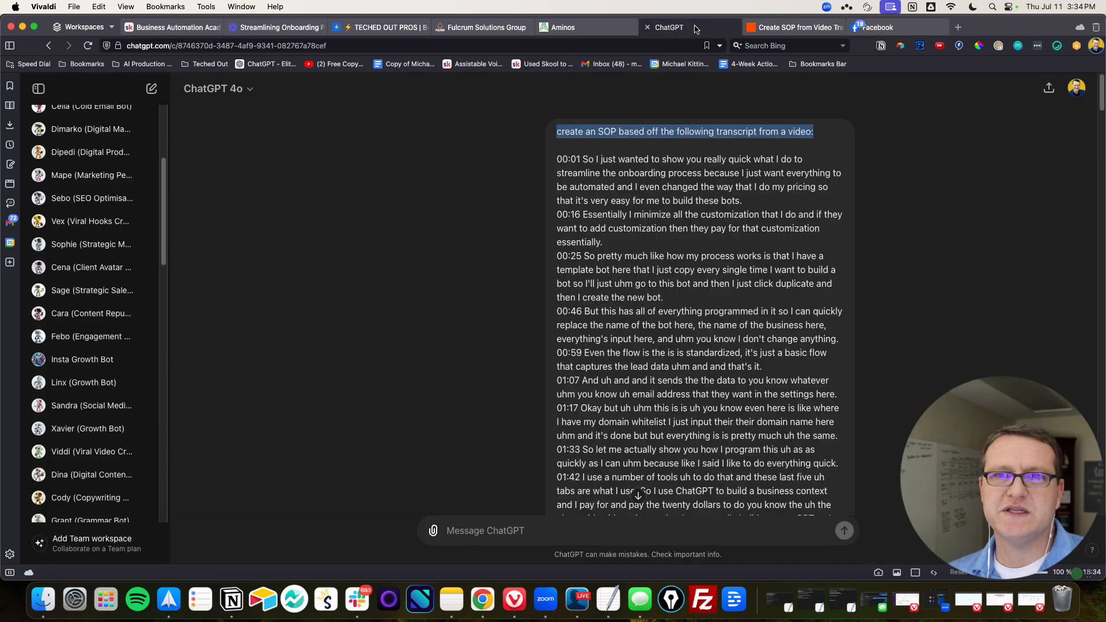
pyautogui.click(590, 139)
pyautogui.moveTo(569, 132); pyautogui.dragTo(807, 141)
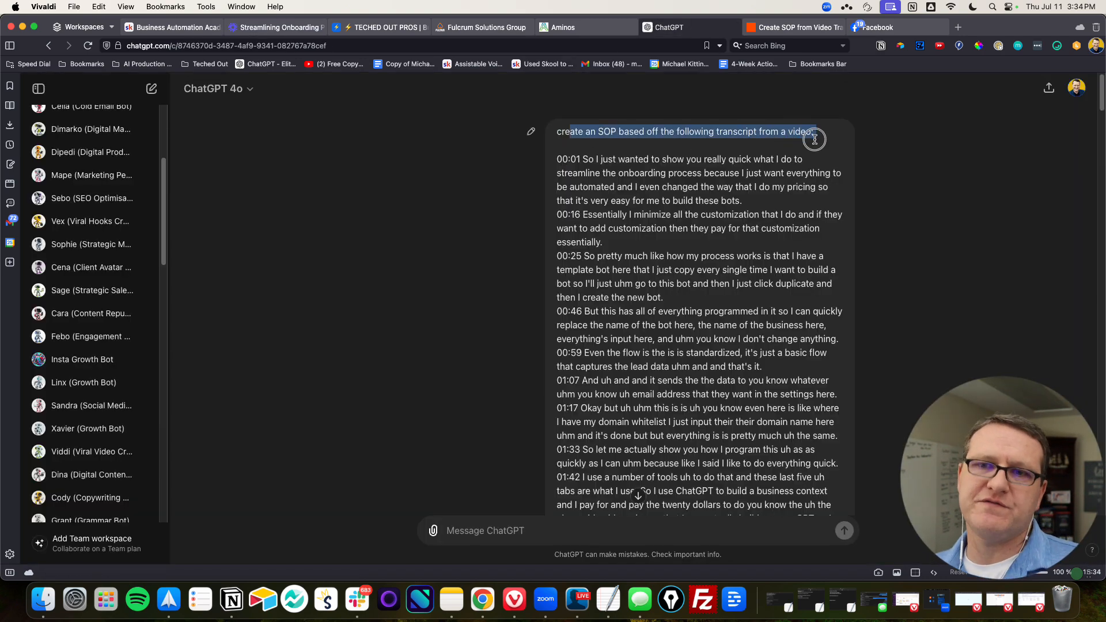
# Read the generated onboarding SOP from its objective and required tools through the steps, tips and Aristo Cafe example
pyautogui.scroll(-15, 669, 180)
pyautogui.scroll(-20, 670, 180)
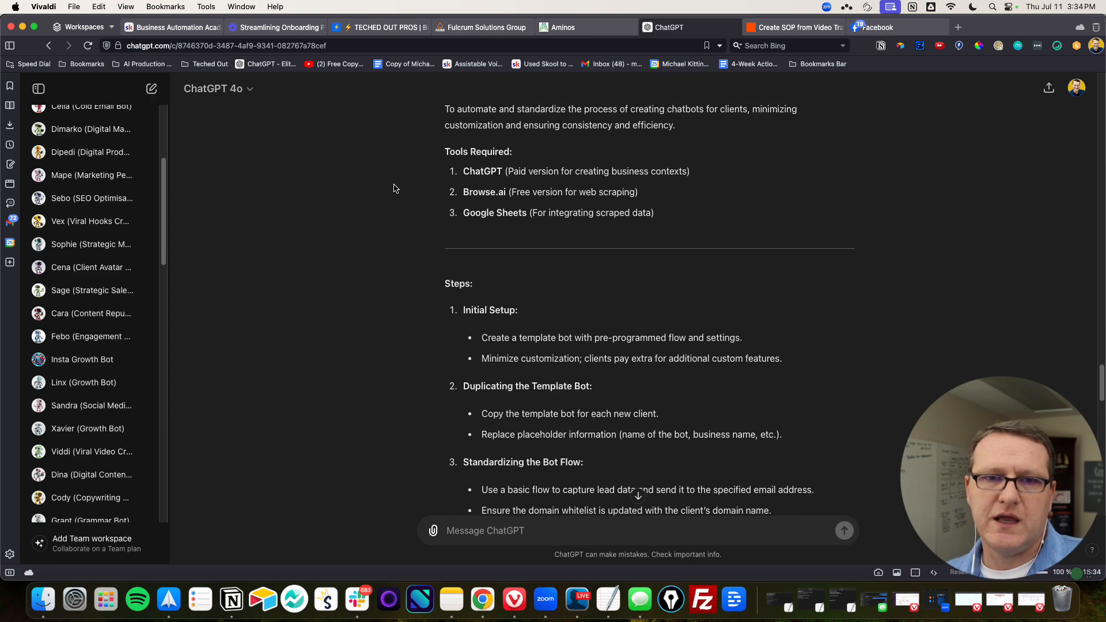
pyautogui.scroll(-2, 396, 186)
pyautogui.scroll(5, 397, 185)
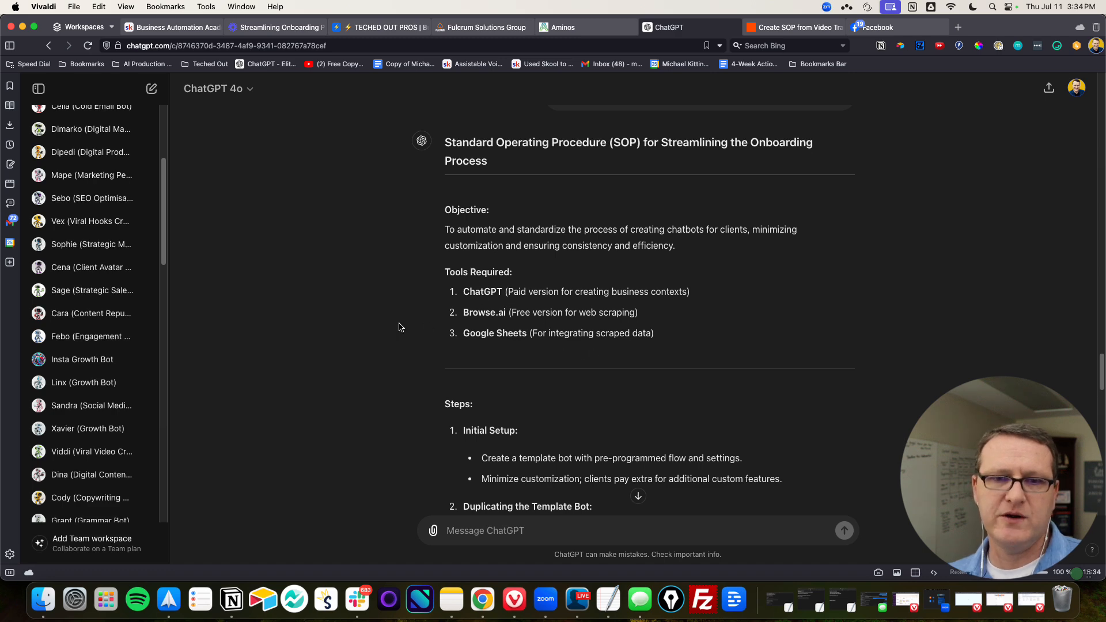
pyautogui.scroll(-2, 354, 313)
pyautogui.scroll(-4, 349, 311)
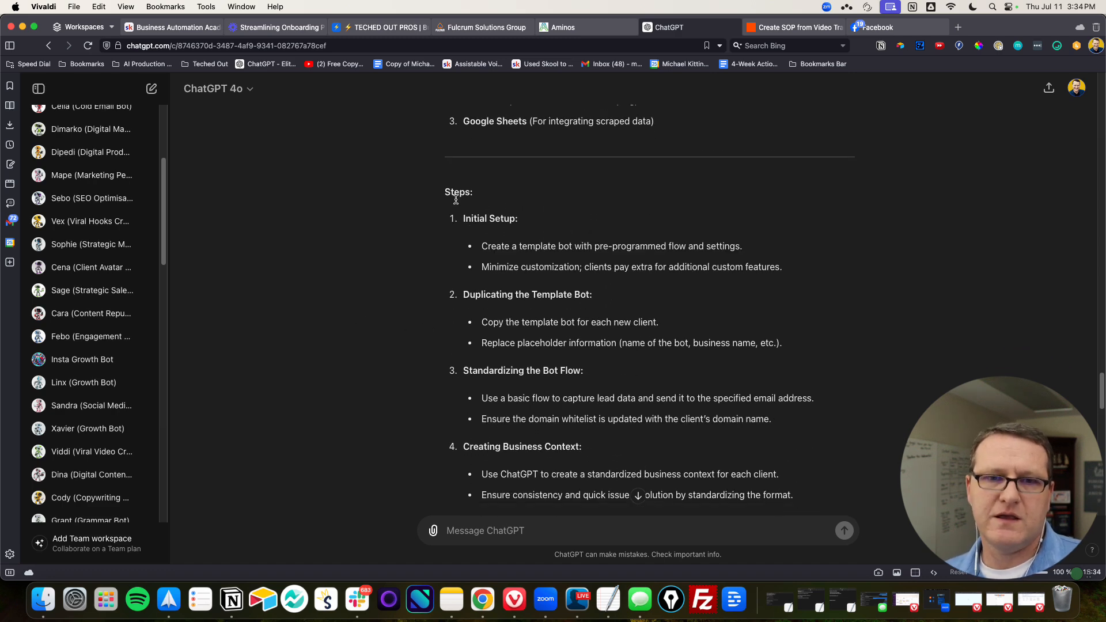
pyautogui.scroll(-3, 524, 288)
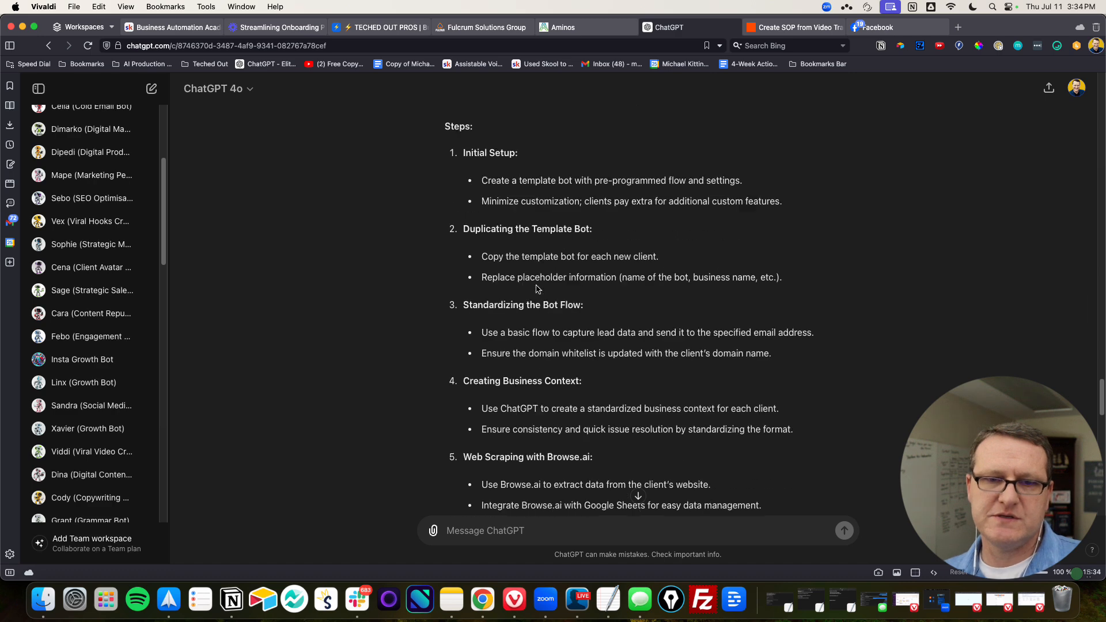
pyautogui.scroll(-9, 576, 259)
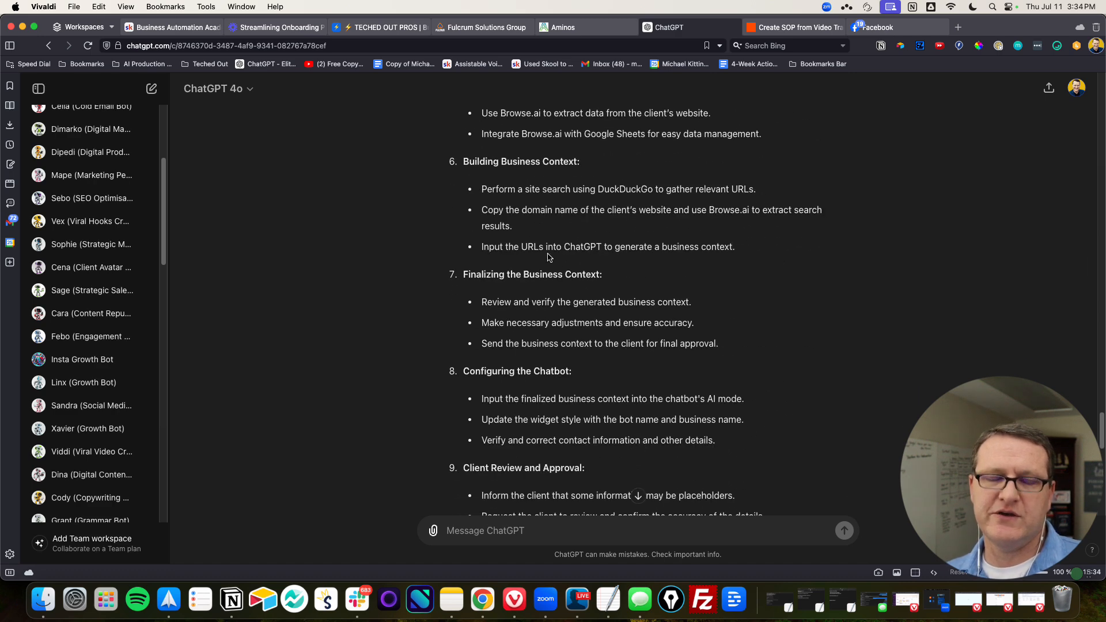
pyautogui.scroll(-12, 552, 257)
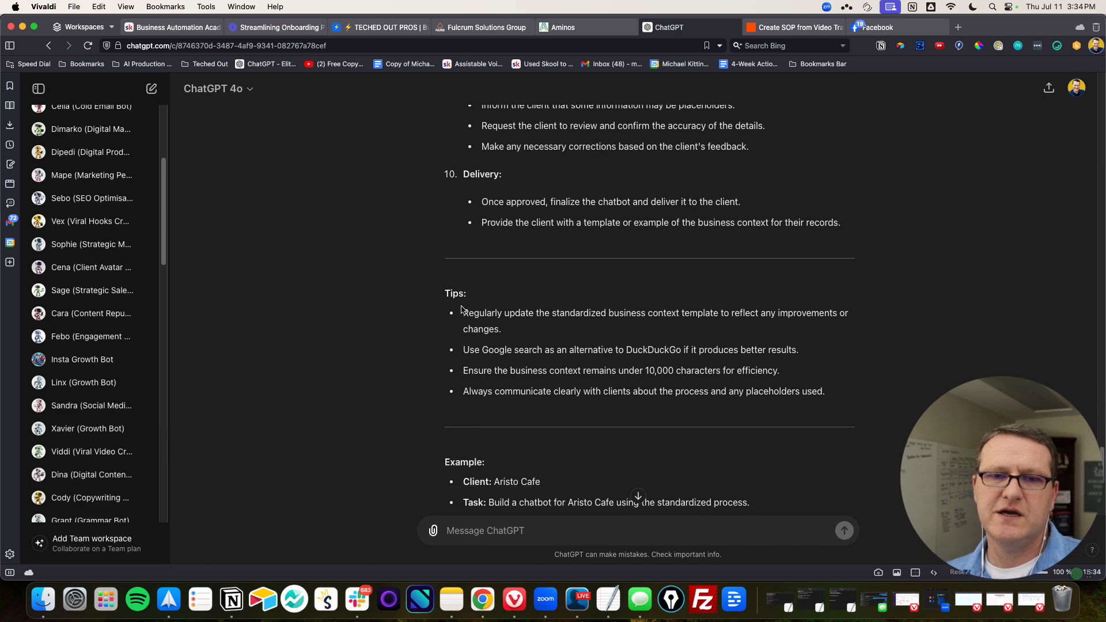
pyautogui.scroll(-3, 553, 328)
pyautogui.scroll(-3, 551, 328)
pyautogui.scroll(-3, 567, 328)
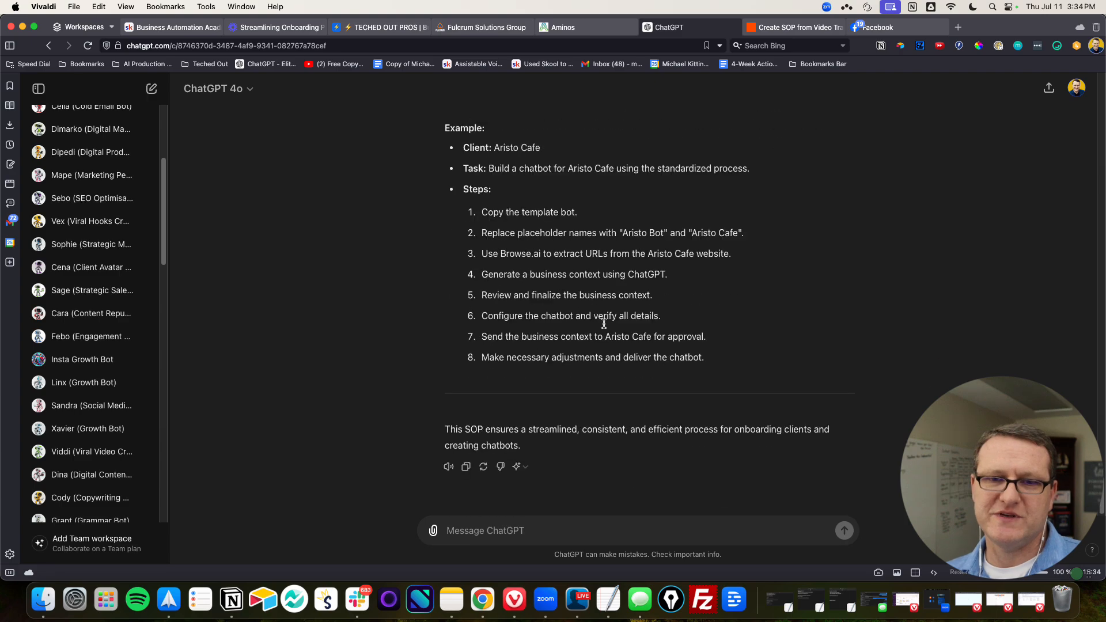
# Compare the pasted video transcript with the steps, tips and example in the generated SOP
pyautogui.scroll(20, 392, 333)
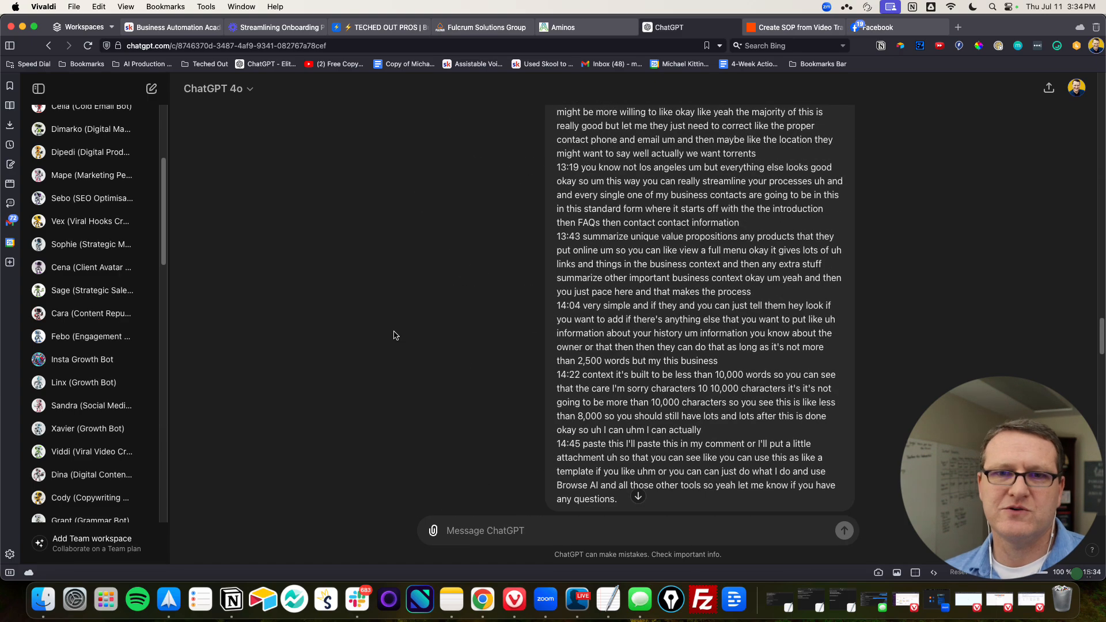
pyautogui.scroll(11, 403, 330)
pyautogui.scroll(6, 322, 292)
pyautogui.scroll(-9, 311, 287)
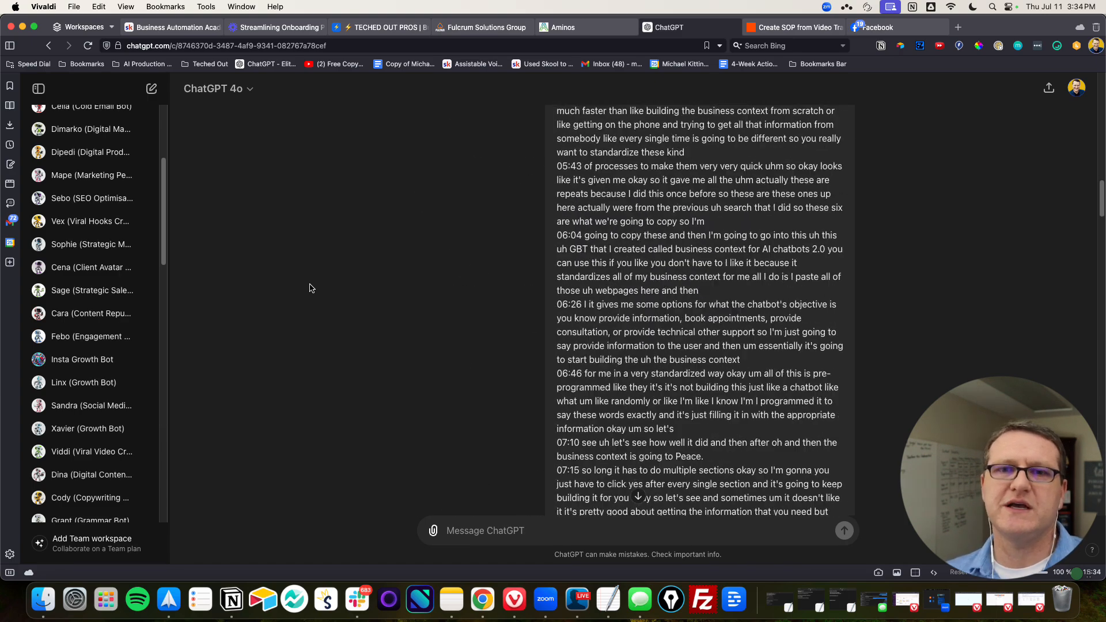
pyautogui.scroll(-20, 308, 275)
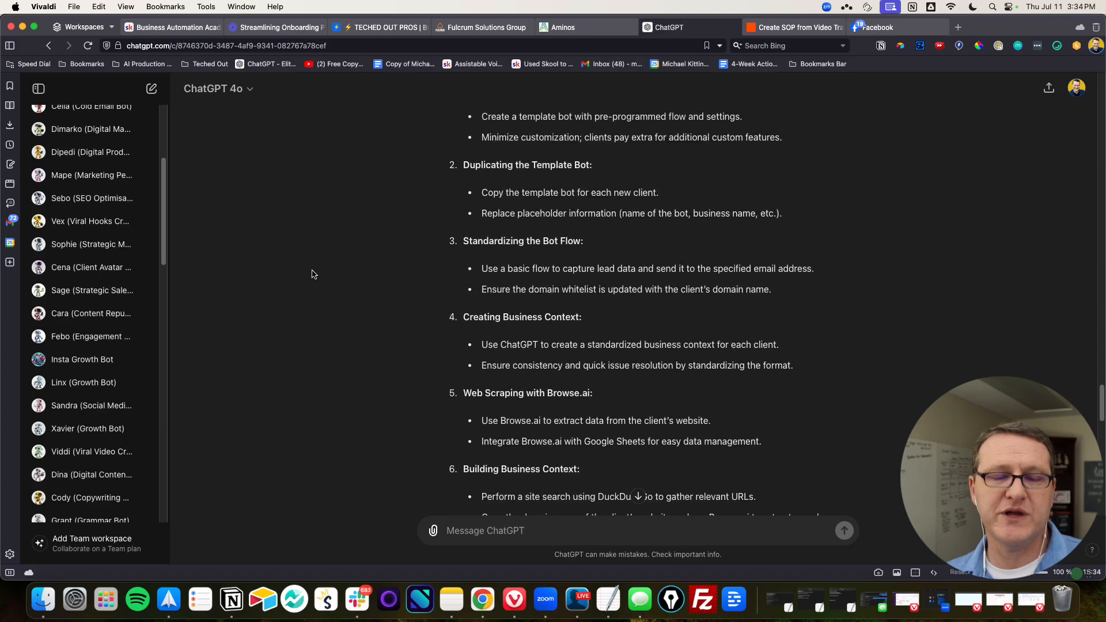
pyautogui.scroll(-15, 321, 230)
pyautogui.scroll(10, 313, 274)
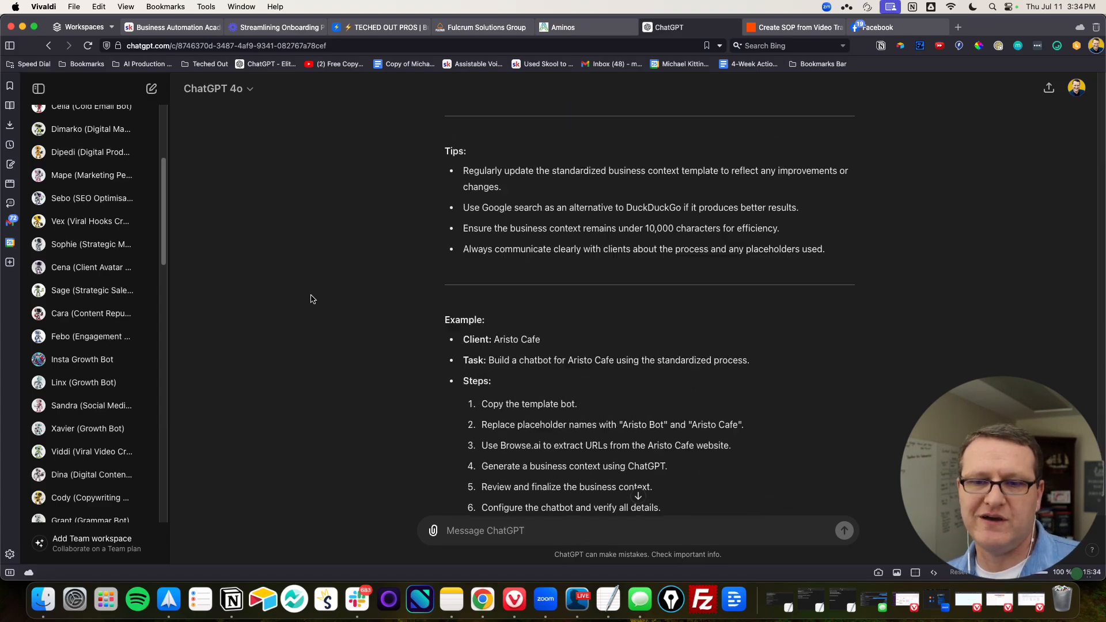
pyautogui.scroll(12, 309, 281)
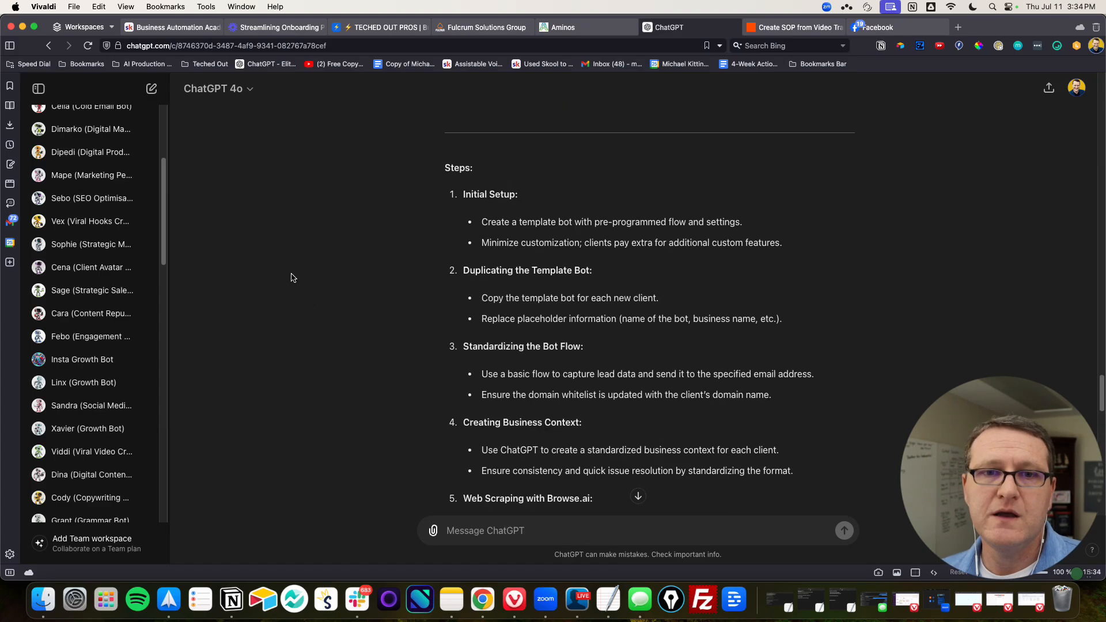
pyautogui.scroll(20, 292, 277)
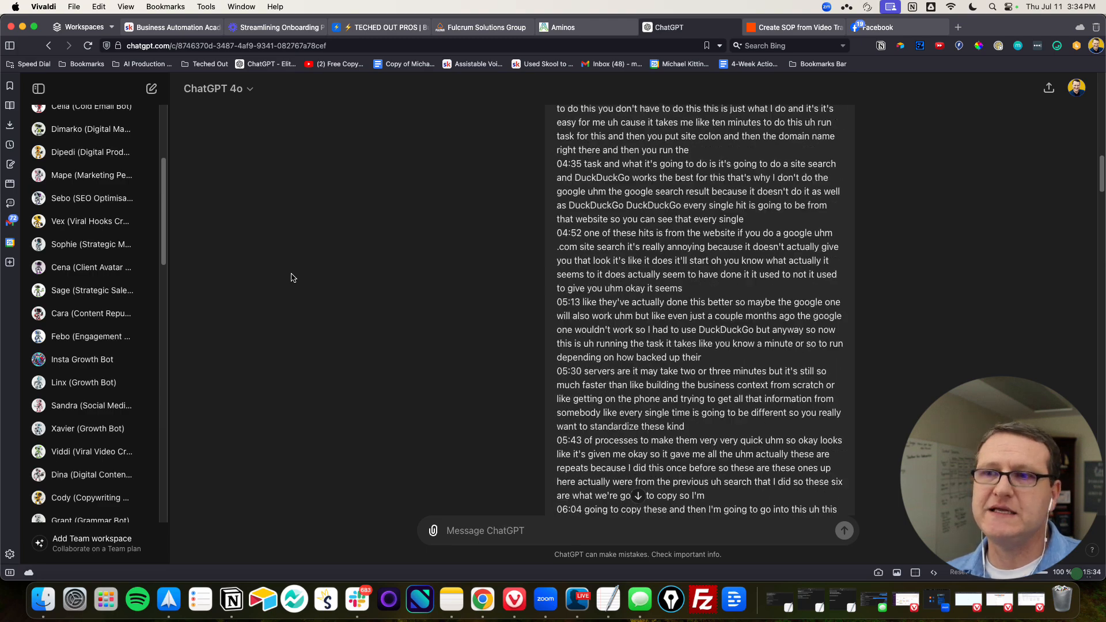
pyautogui.scroll(-2, 299, 271)
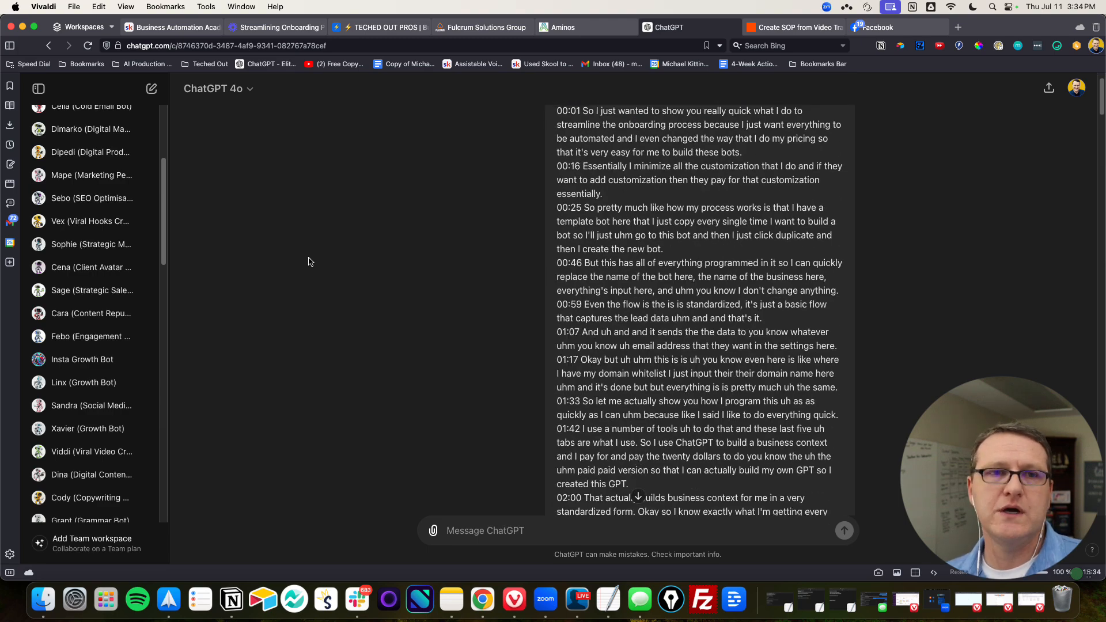
# Look over the list of custom GPTs and the recent chats in ChatGPT
pyautogui.scroll(5, 81, 251)
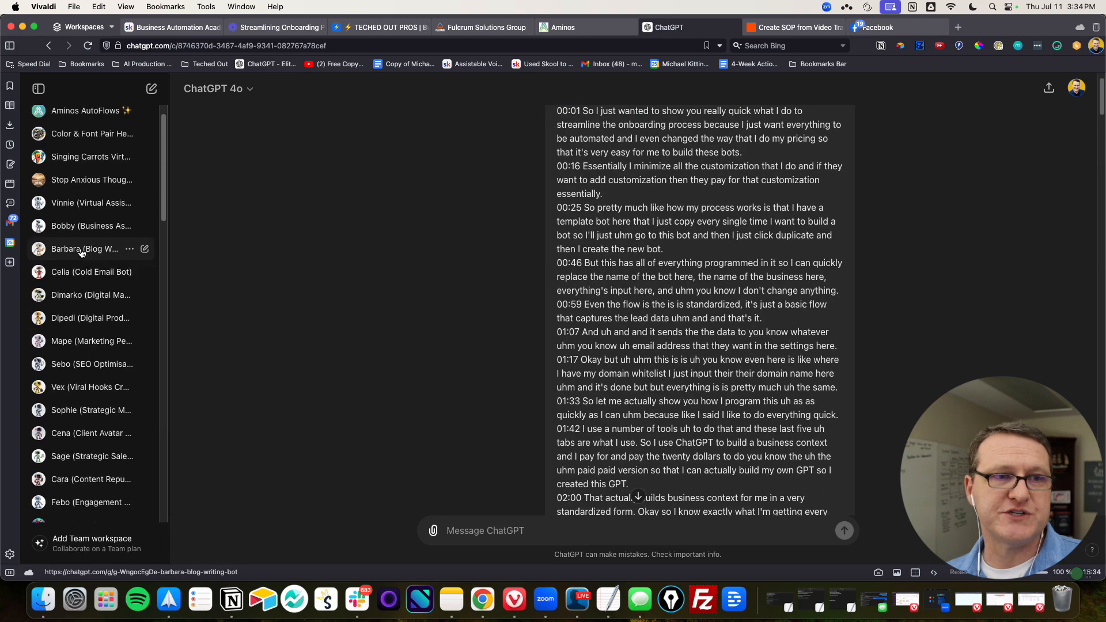
pyautogui.scroll(-15, 81, 251)
pyautogui.scroll(8, 77, 284)
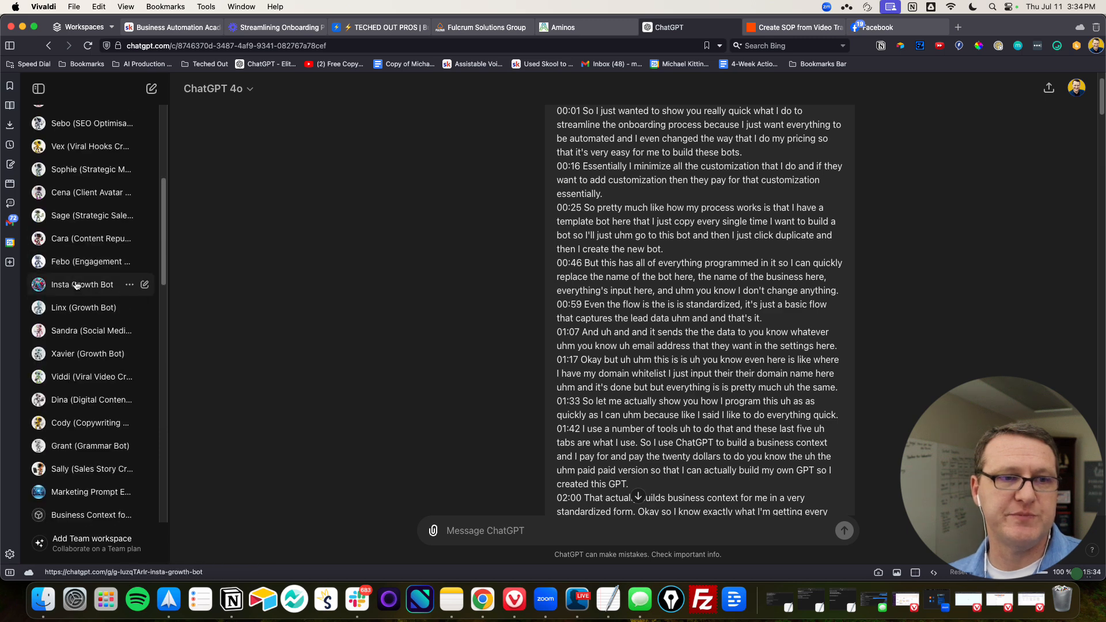
pyautogui.scroll(-7, 77, 284)
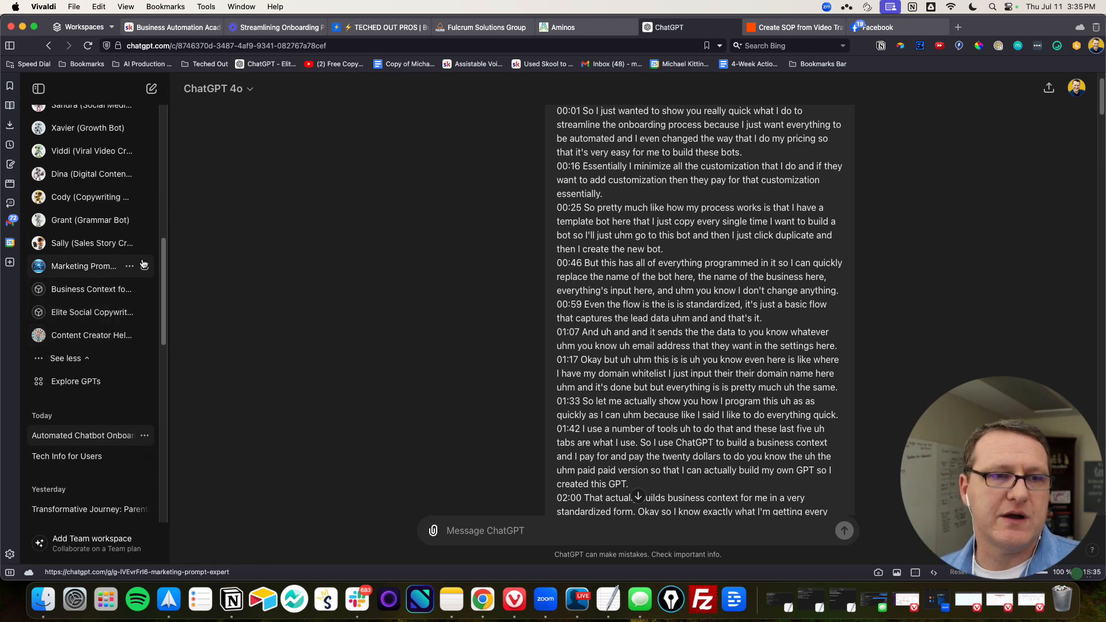
pyautogui.scroll(10, 144, 264)
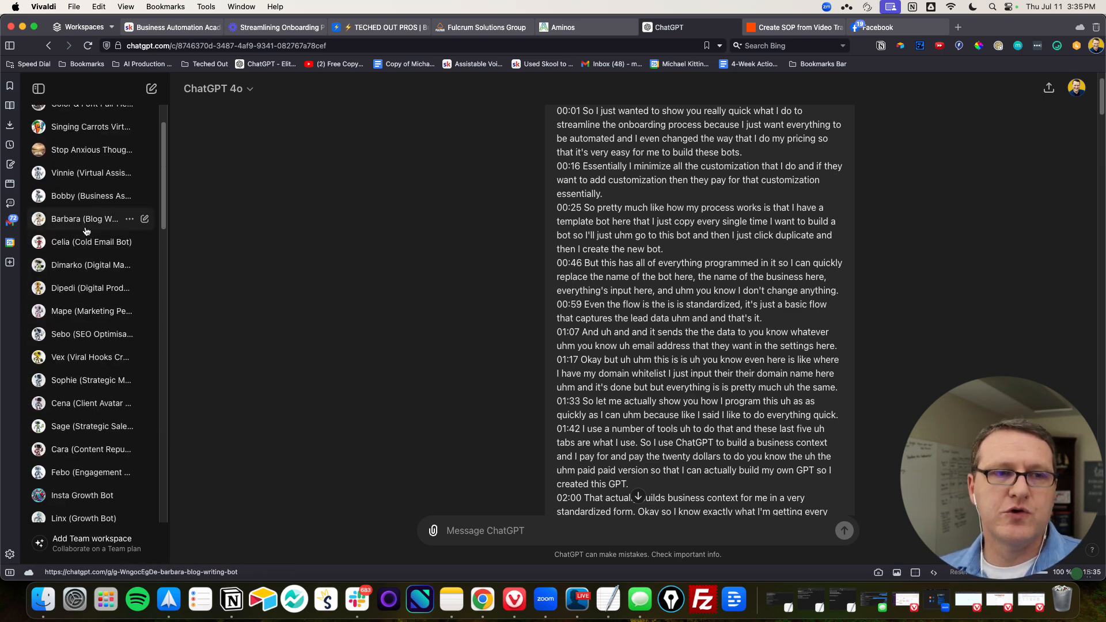
pyautogui.scroll(3, 74, 248)
pyautogui.scroll(-5, 72, 249)
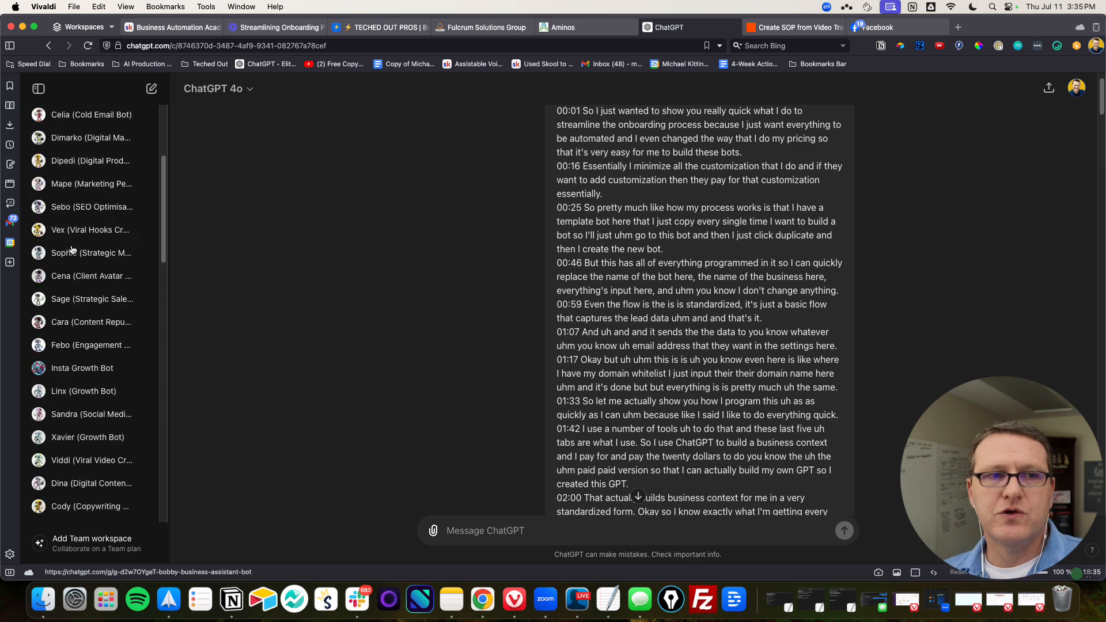
pyautogui.scroll(-10, 72, 249)
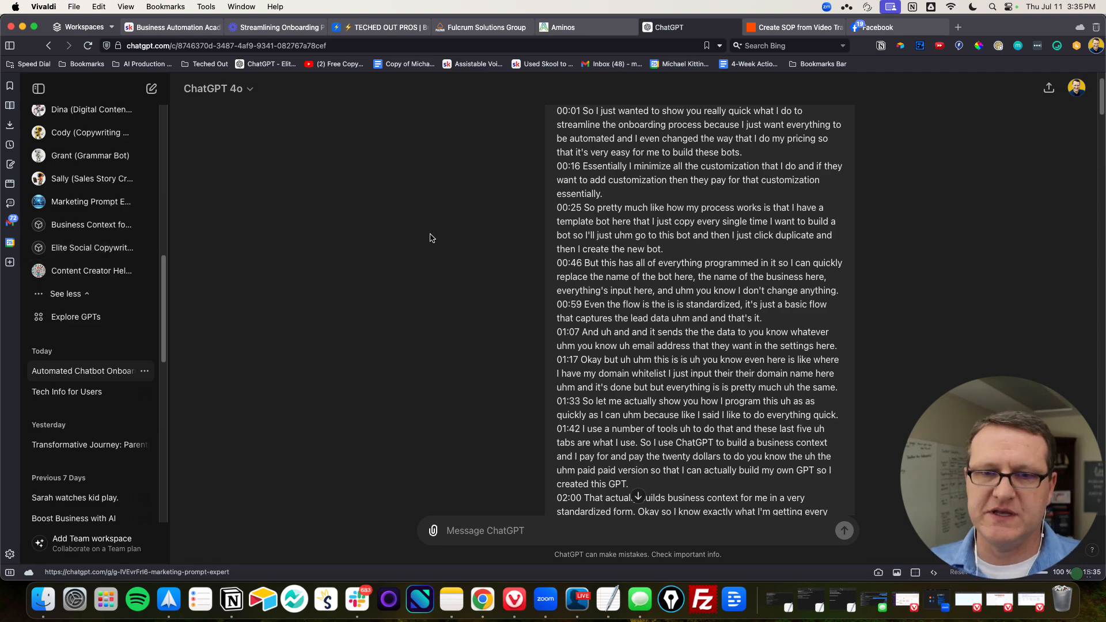
pyautogui.scroll(-15, 432, 234)
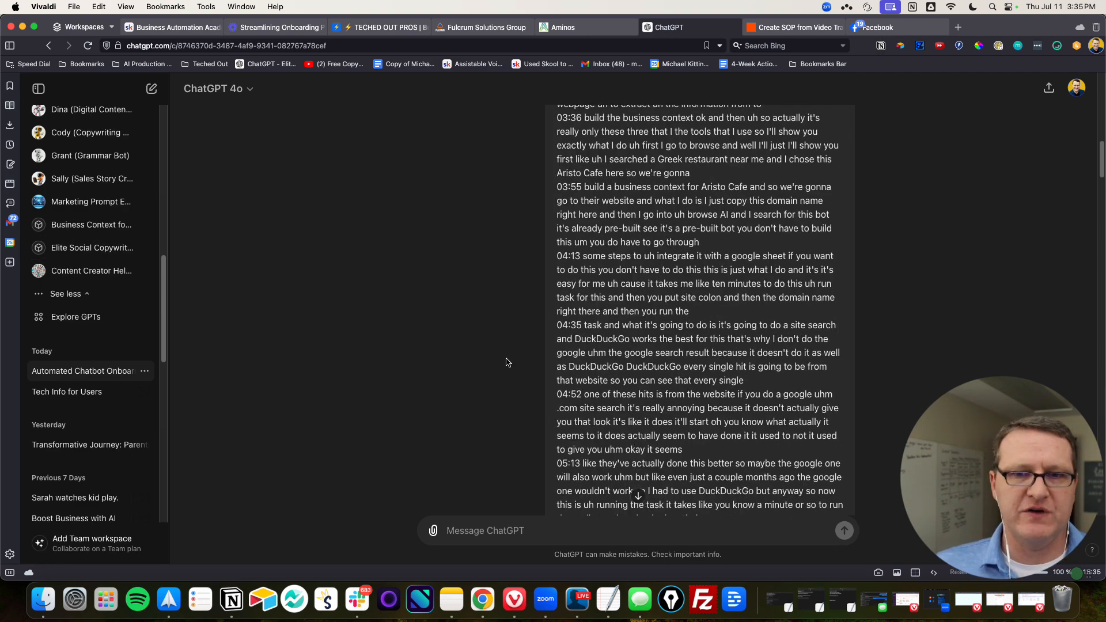
pyautogui.scroll(15, 463, 340)
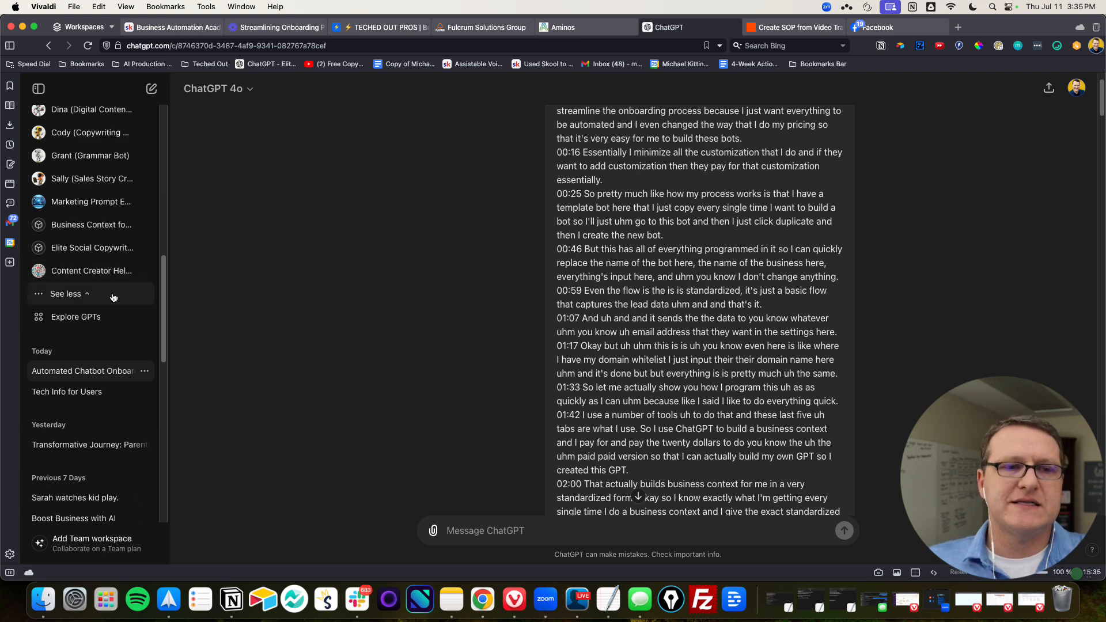
pyautogui.scroll(-4, 88, 238)
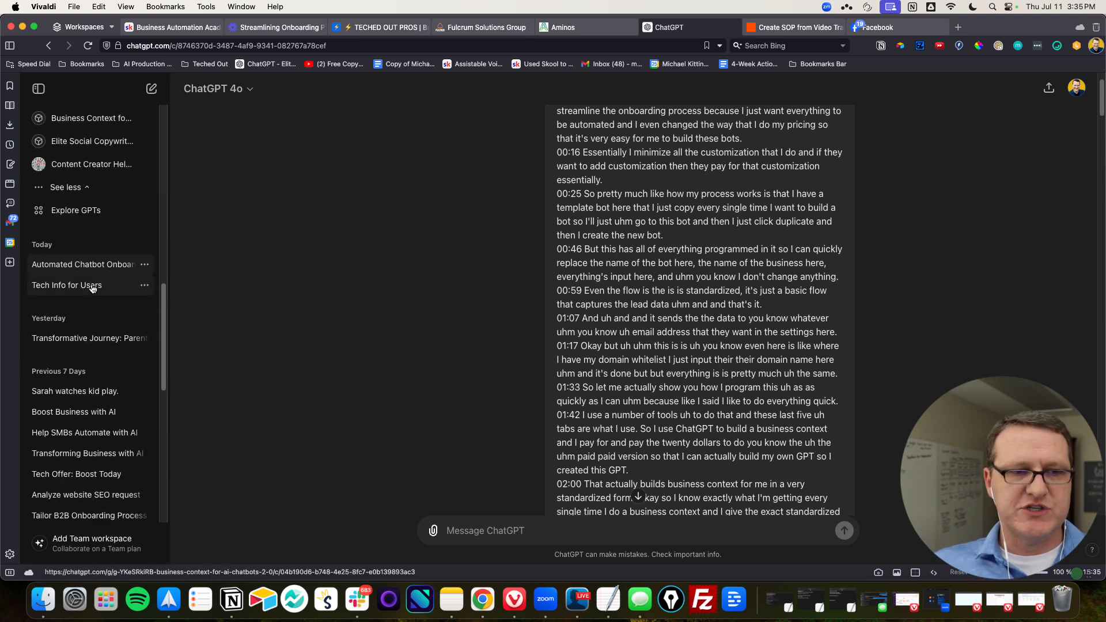
pyautogui.scroll(4, 98, 283)
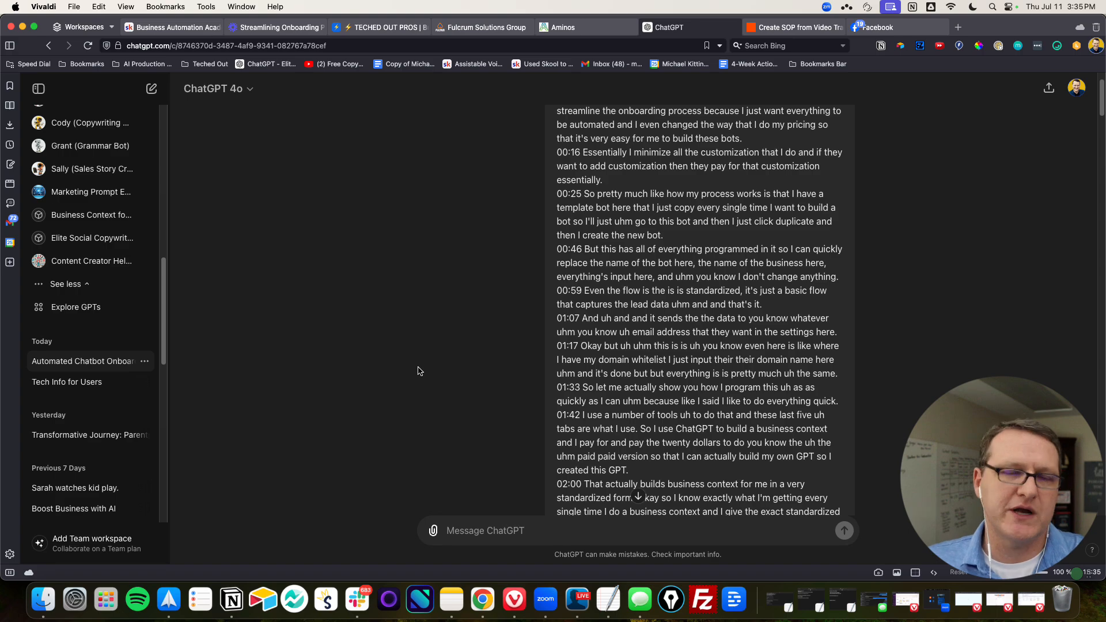
# Review the SOP prompt and its transcript again, ending at the SOP's required tools and first steps
pyautogui.scroll(2, 425, 357)
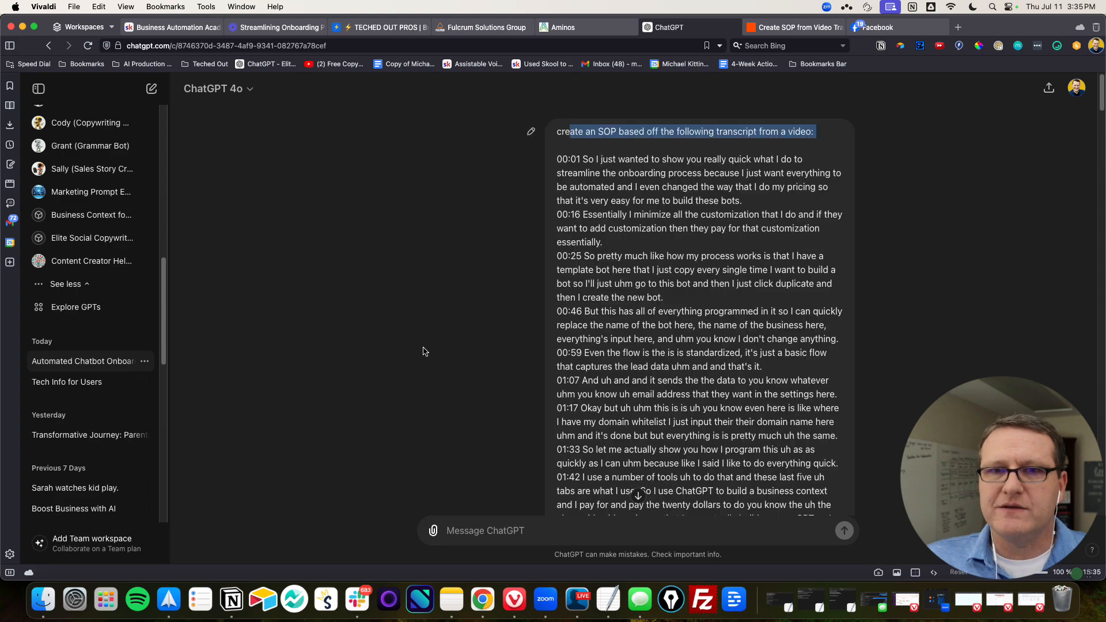
pyautogui.scroll(-20, 424, 352)
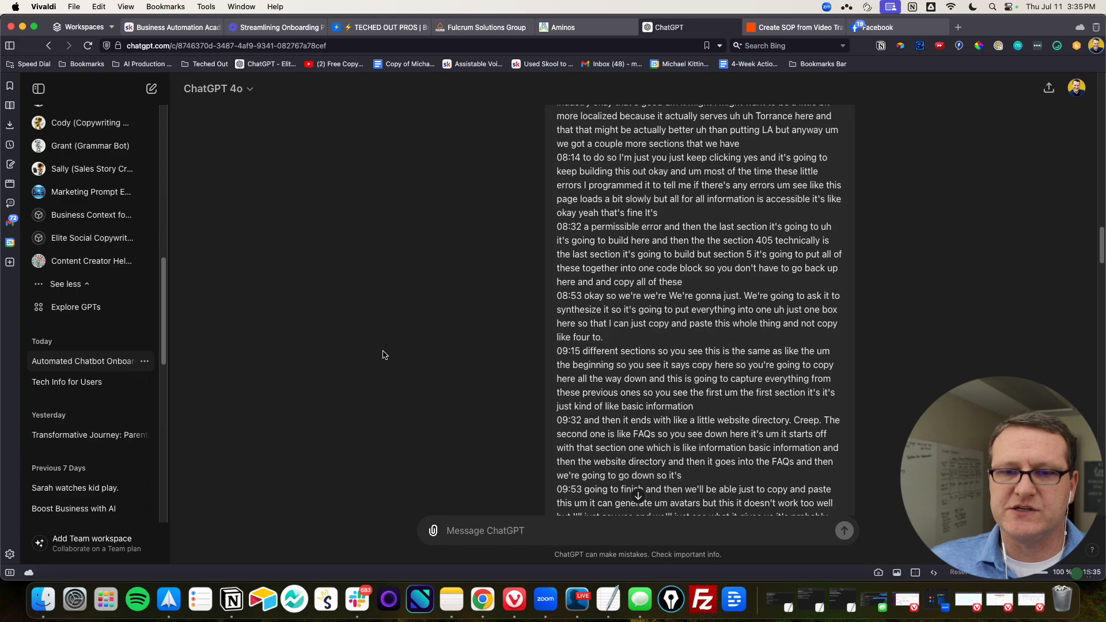
pyautogui.scroll(-20, 384, 354)
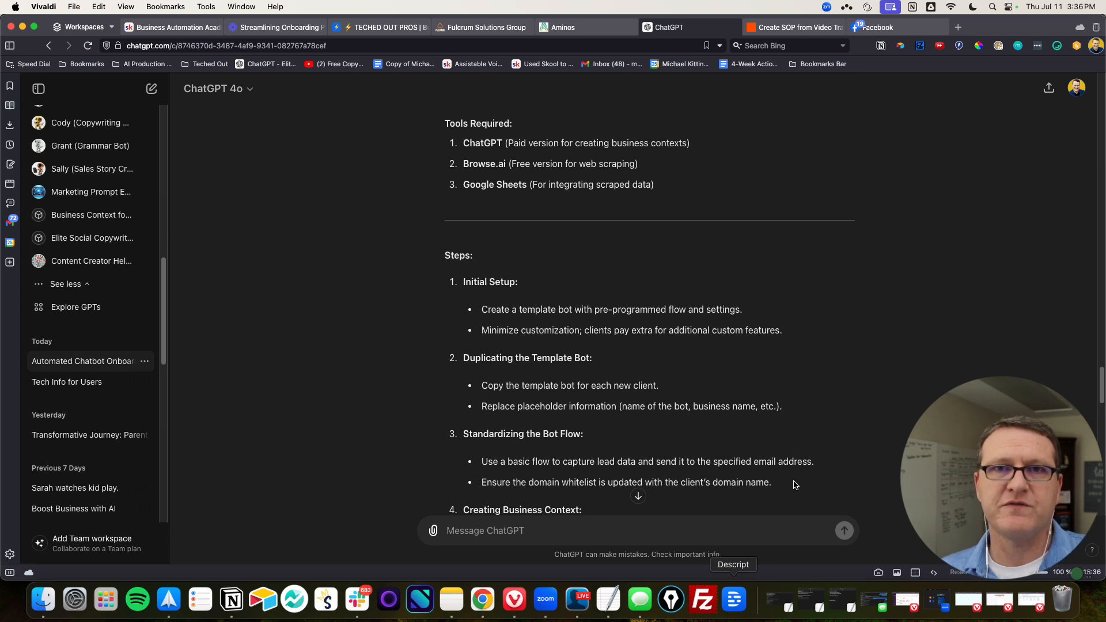
# Switch to the Zapier draft "Create SOP from Video Transcription using ChatGPT" and open its Descript trigger, New Transcription Ready
pyautogui.click(802, 32)
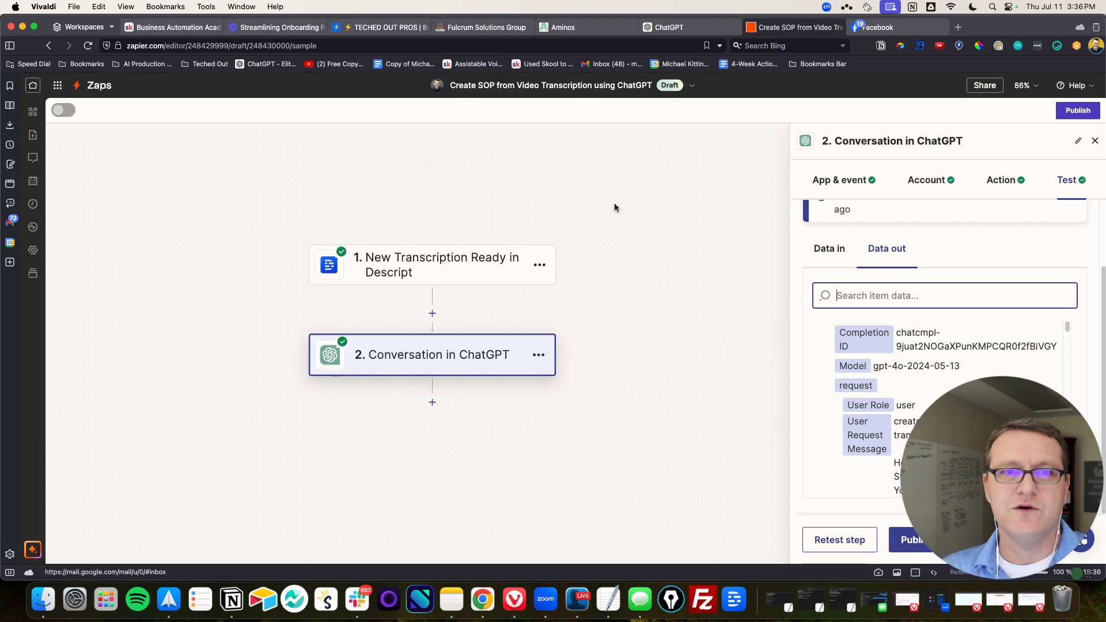
pyautogui.click(382, 272)
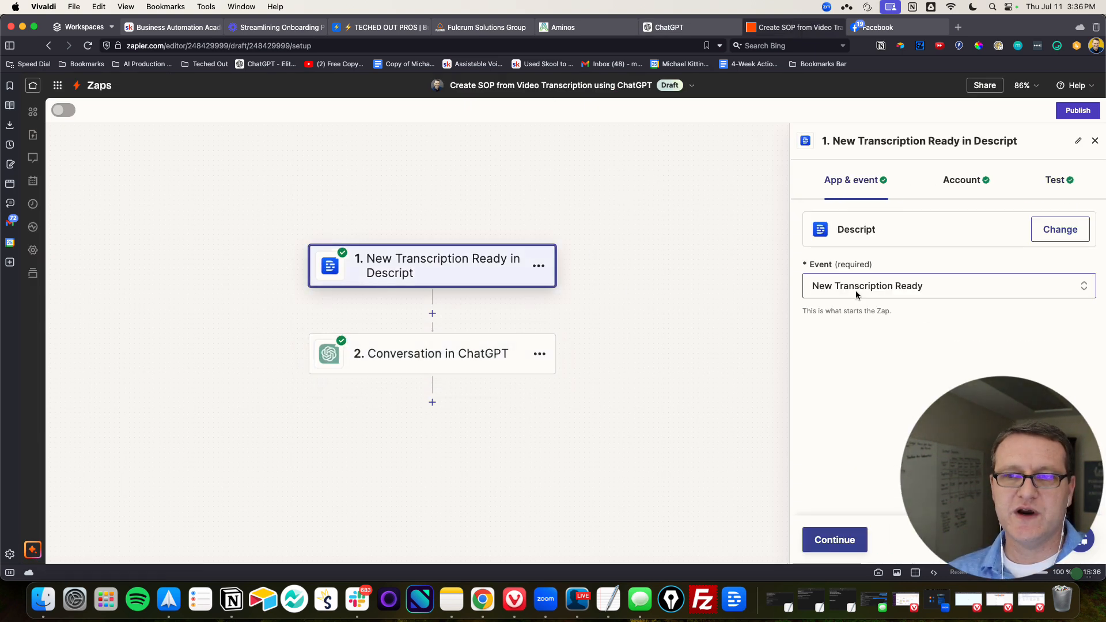
# Check the Descript trigger's connected account and read through the transcribed text of the Transcription C test record
pyautogui.click(856, 537)
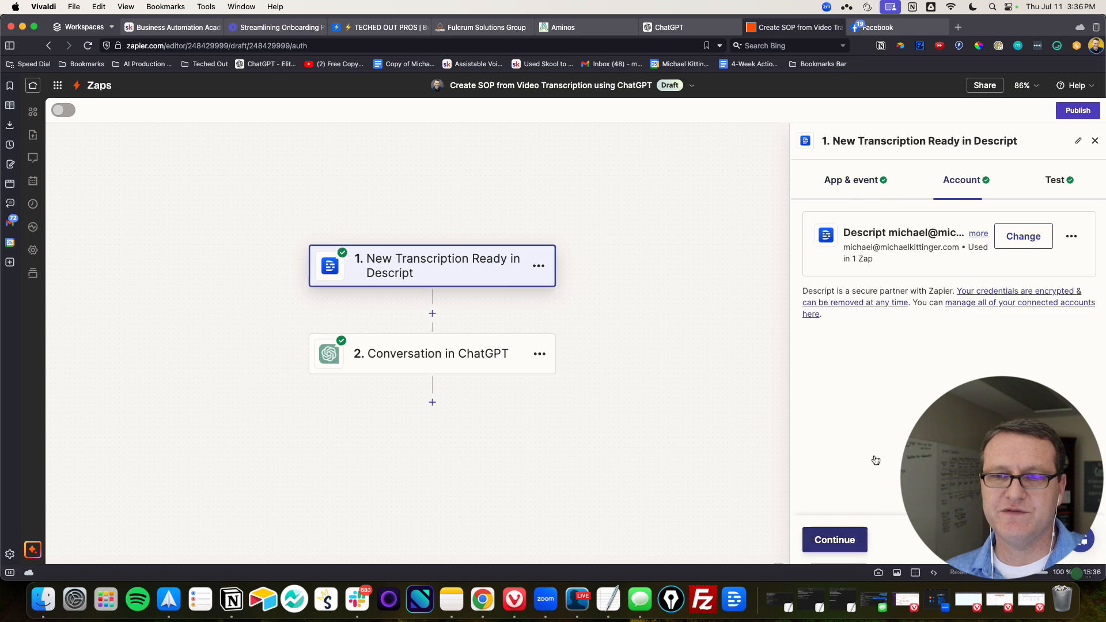
pyautogui.click(858, 538)
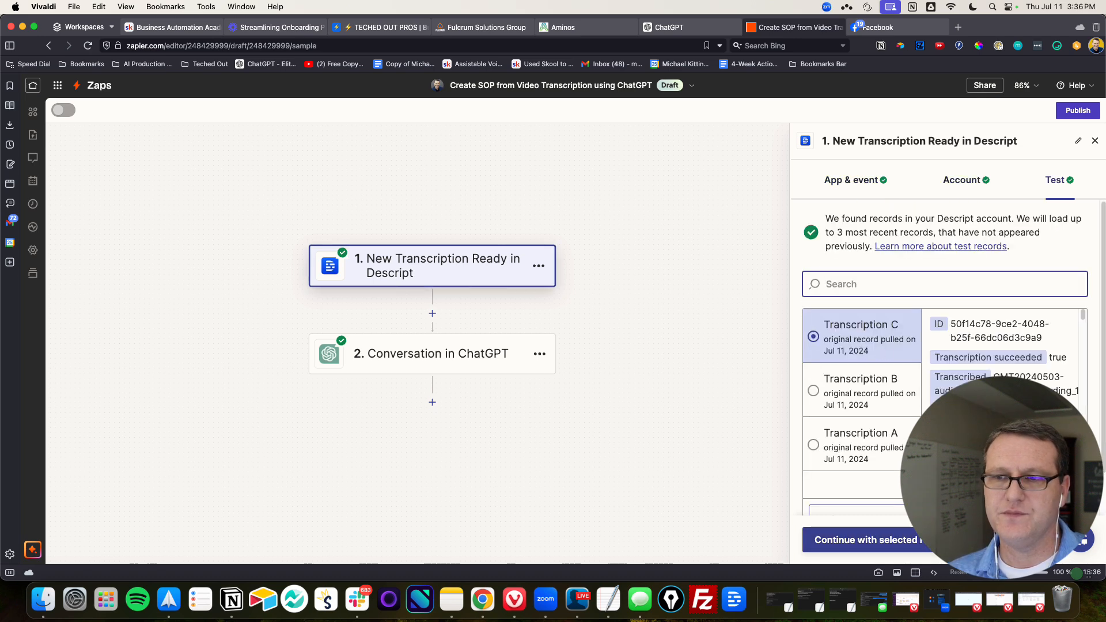
pyautogui.moveTo(1082, 314); pyautogui.dragTo(1103, 516)
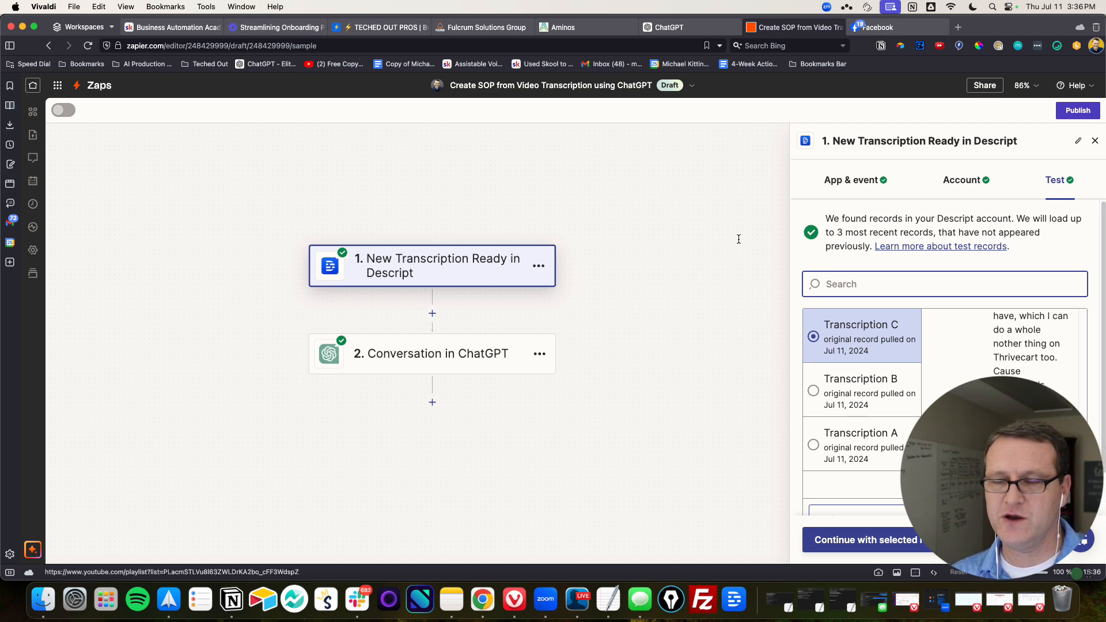
pyautogui.scroll(-8, 1002, 397)
pyautogui.scroll(-10, 1031, 346)
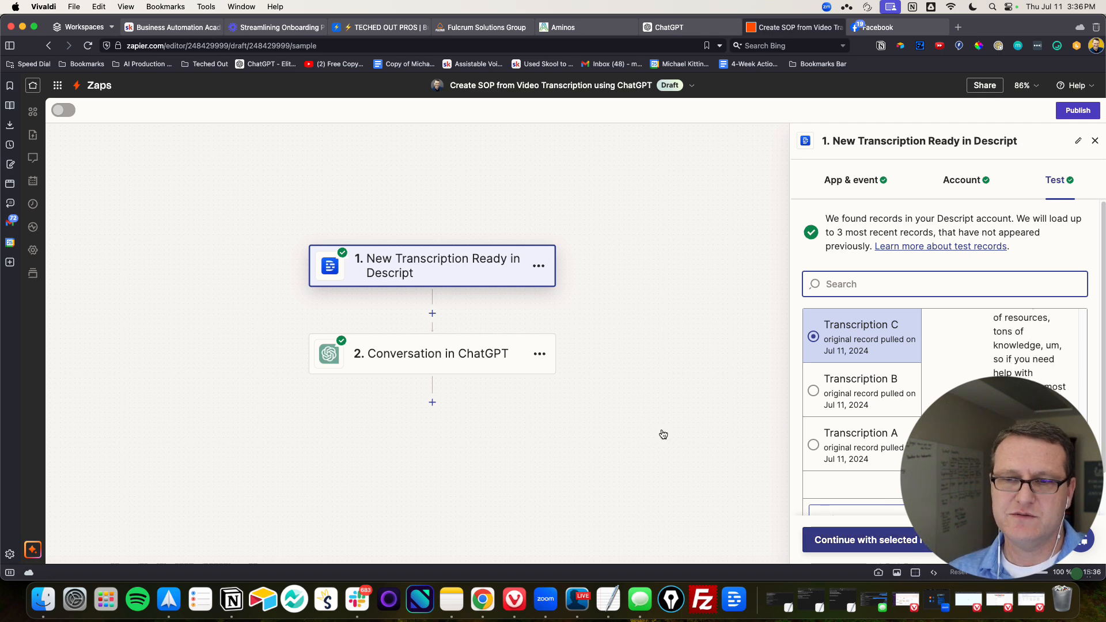
# Open the Conversation in ChatGPT step and review its event, connected account and the User Message prompt with the Descript transcribed text
pyautogui.click(440, 353)
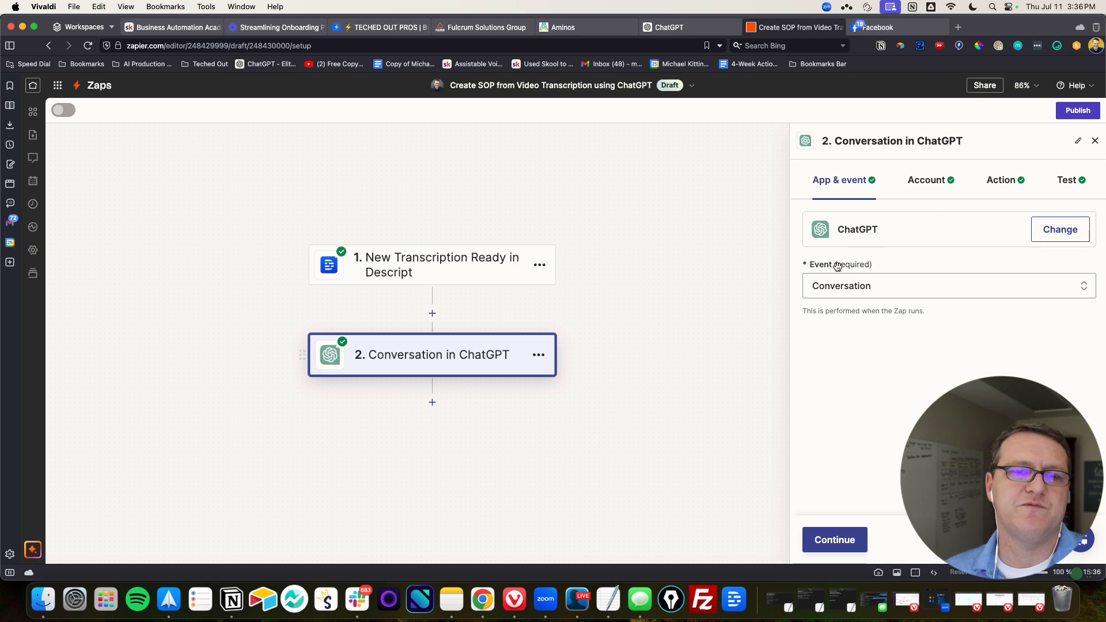
pyautogui.click(858, 536)
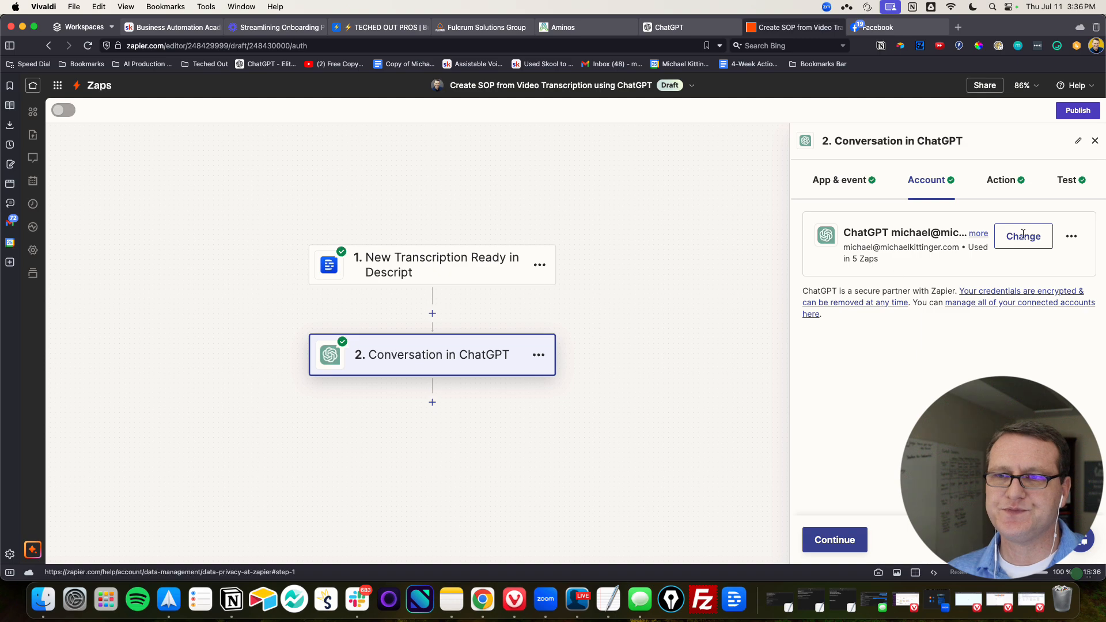
pyautogui.click(860, 536)
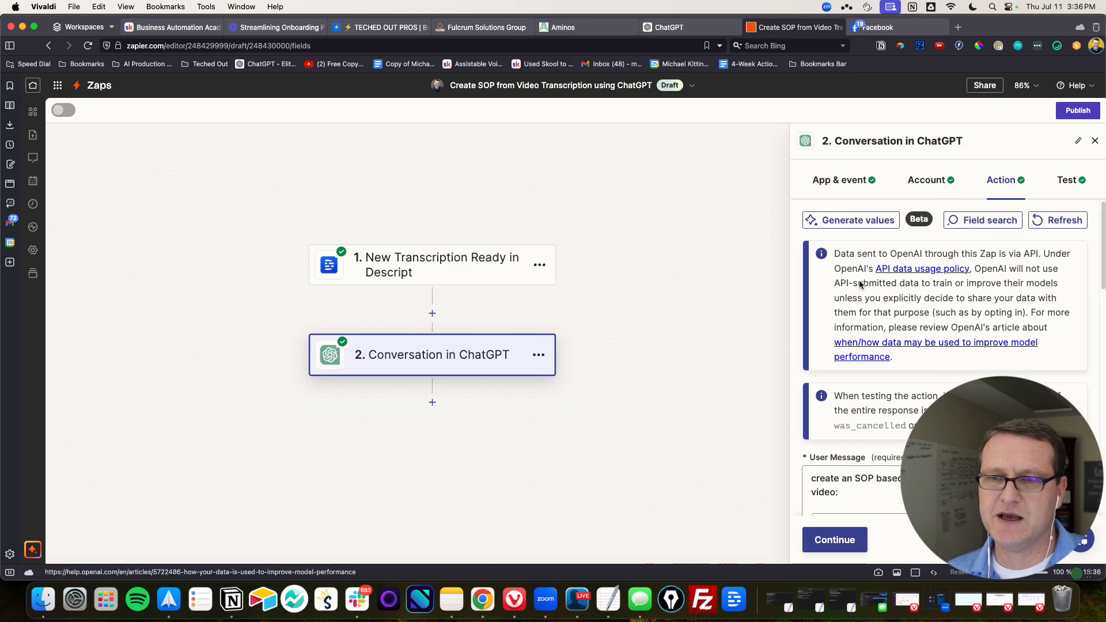
pyautogui.scroll(-4, 893, 307)
pyautogui.scroll(2, 893, 307)
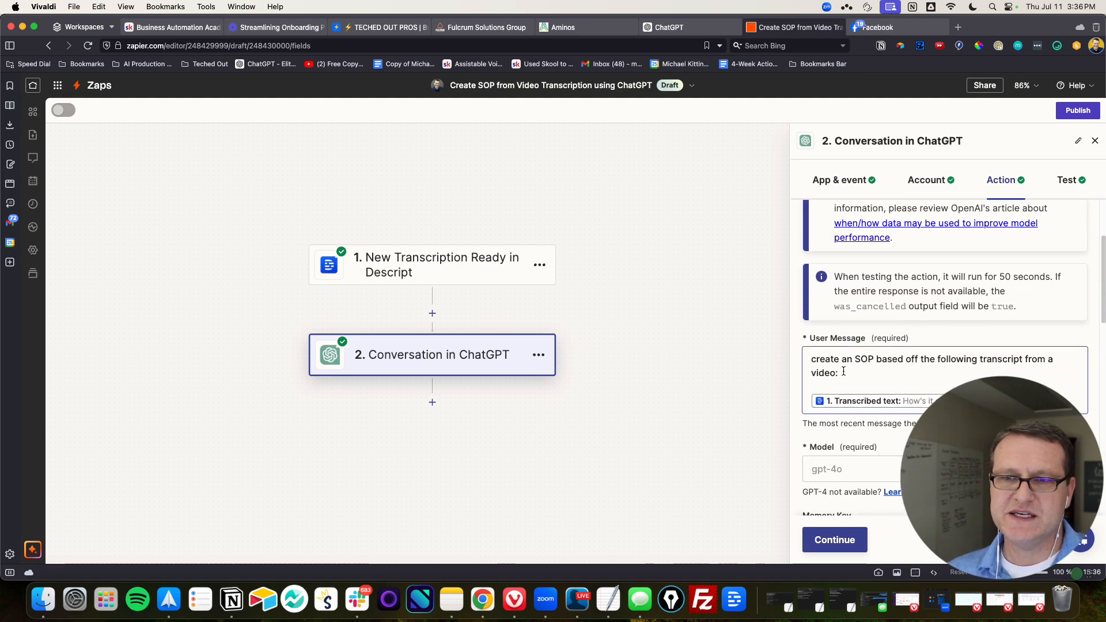
pyautogui.moveTo(821, 364); pyautogui.dragTo(847, 375)
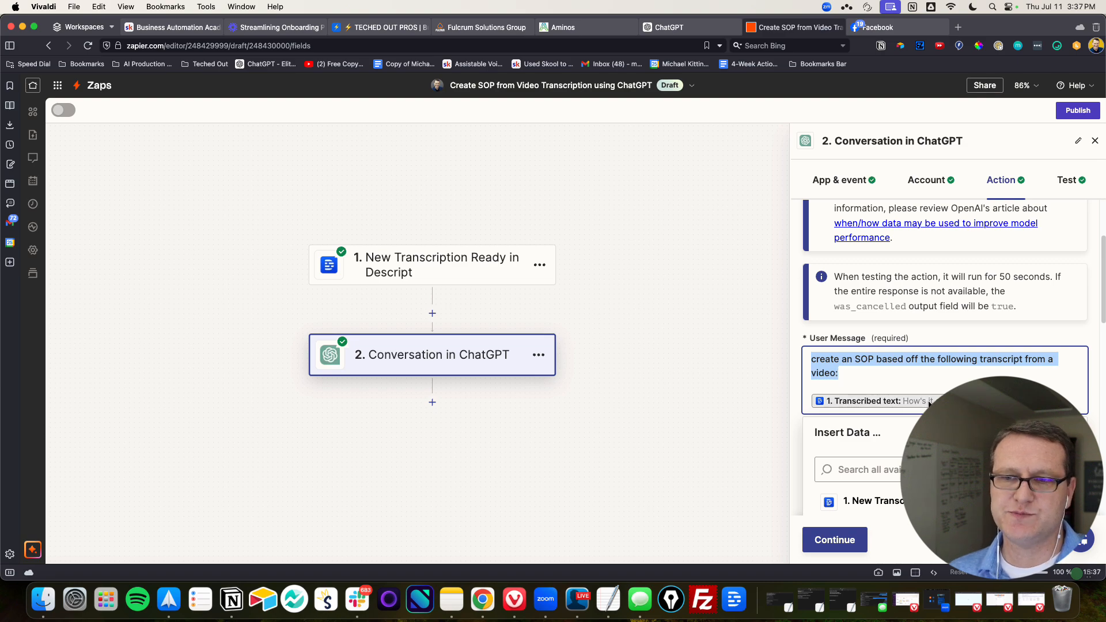
pyautogui.scroll(3, 868, 196)
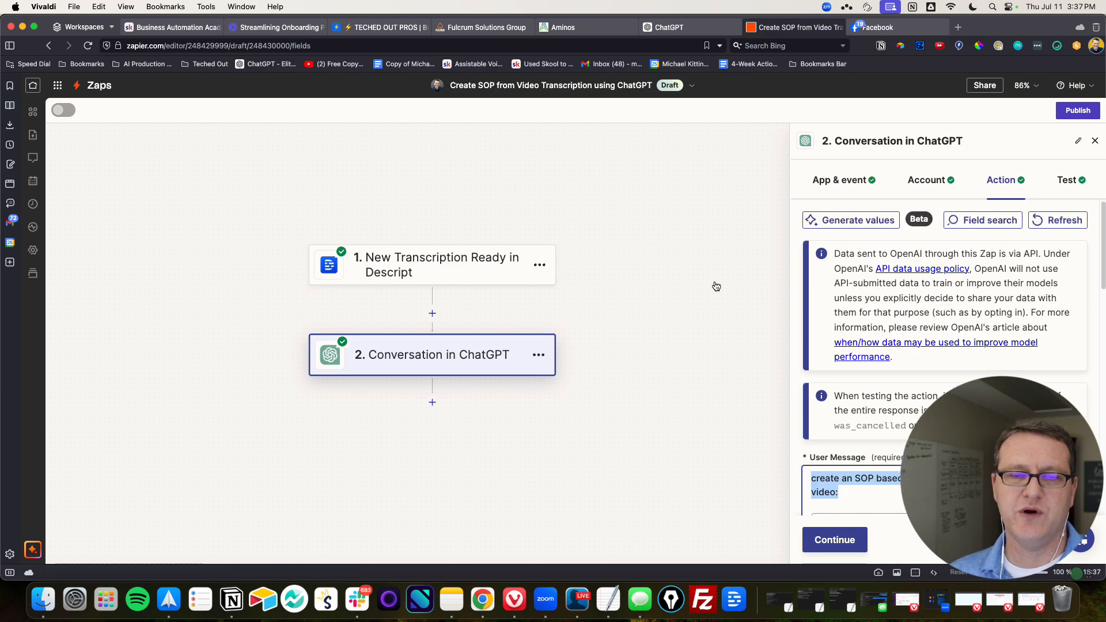
# Review the ChatGPT action's model, memory key, user and assistant names, Assistant Instructions, and token and temperature settings
pyautogui.scroll(-5, 1065, 259)
pyautogui.click(1092, 228)
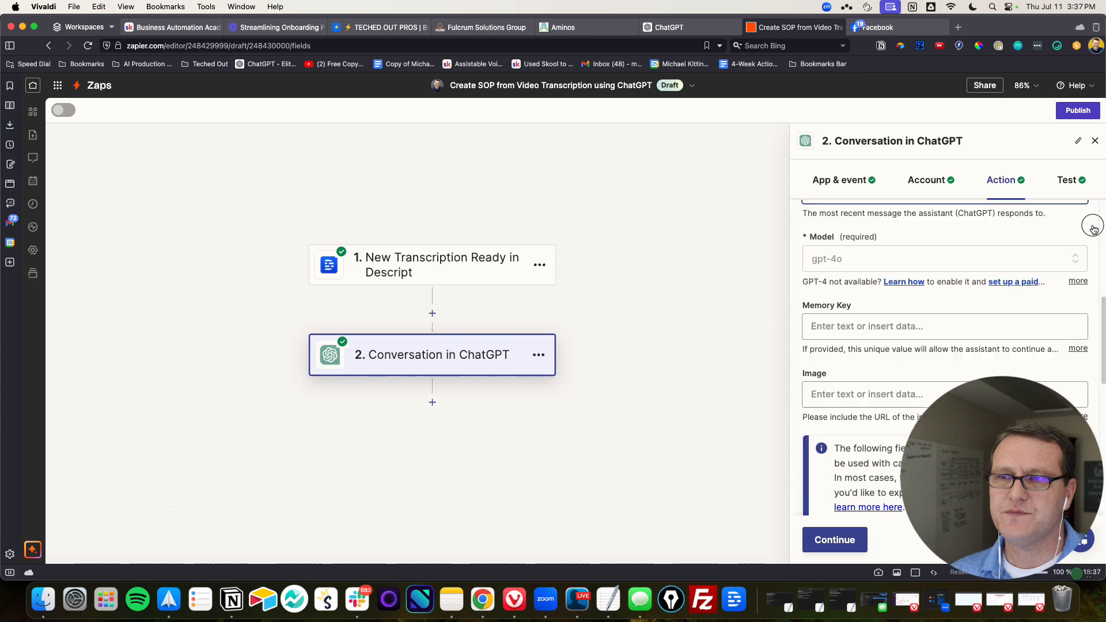
pyautogui.scroll(-1, 882, 273)
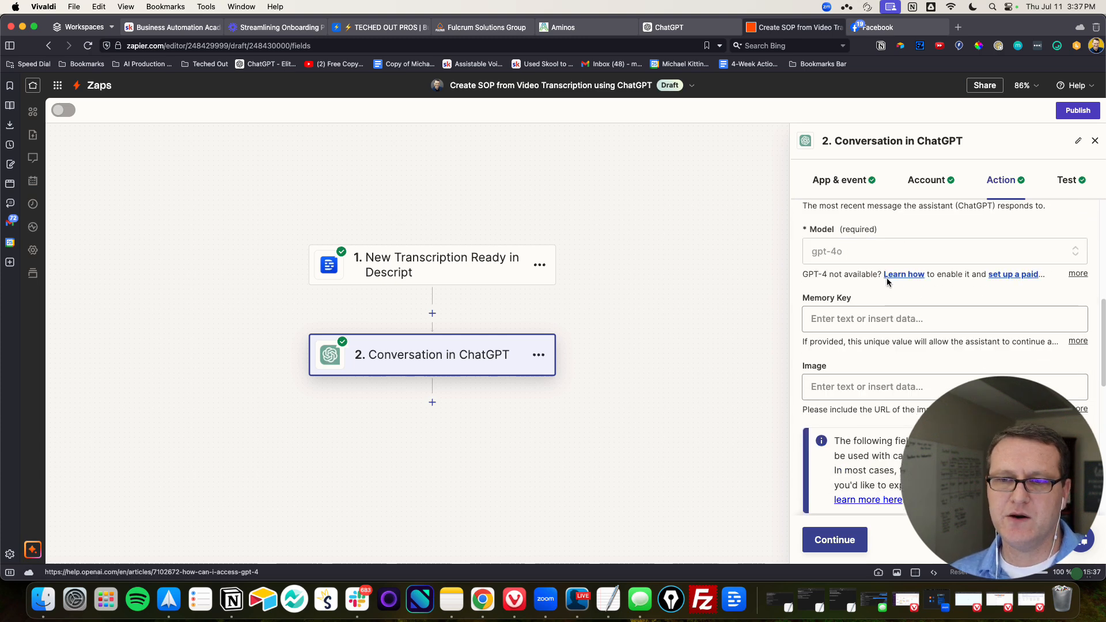
pyautogui.scroll(-5, 887, 281)
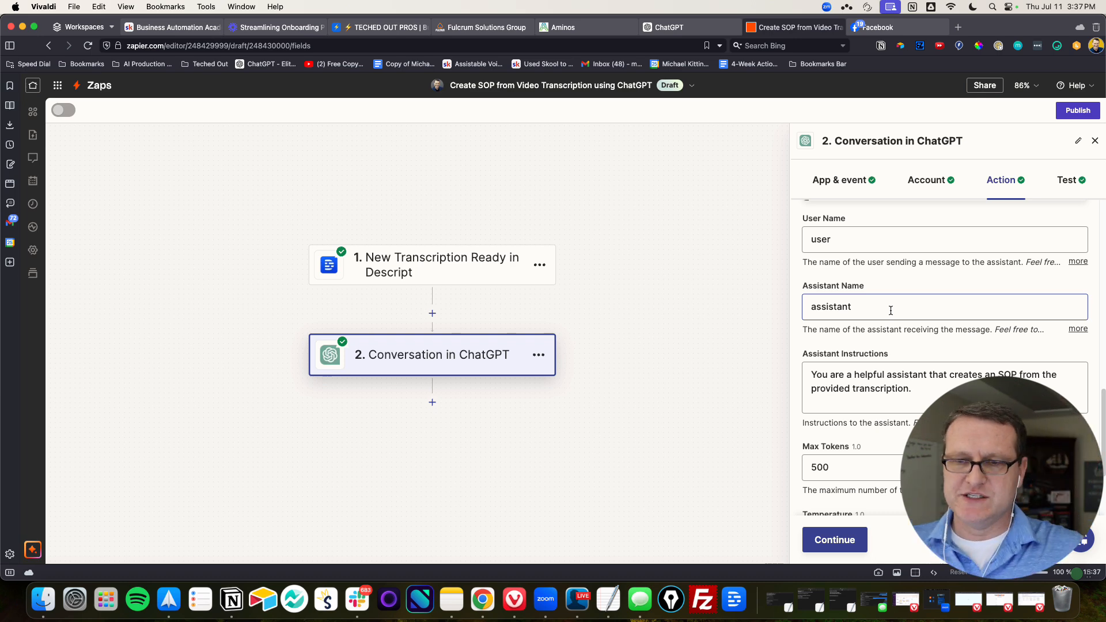
pyautogui.moveTo(913, 389); pyautogui.dragTo(804, 352)
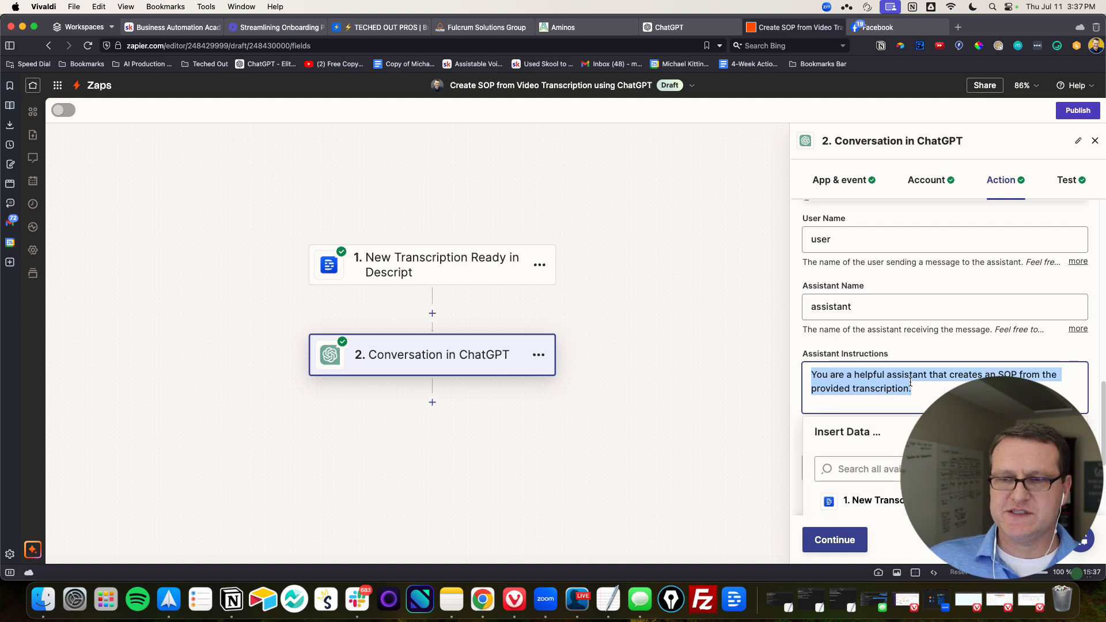
pyautogui.scroll(-3, 911, 299)
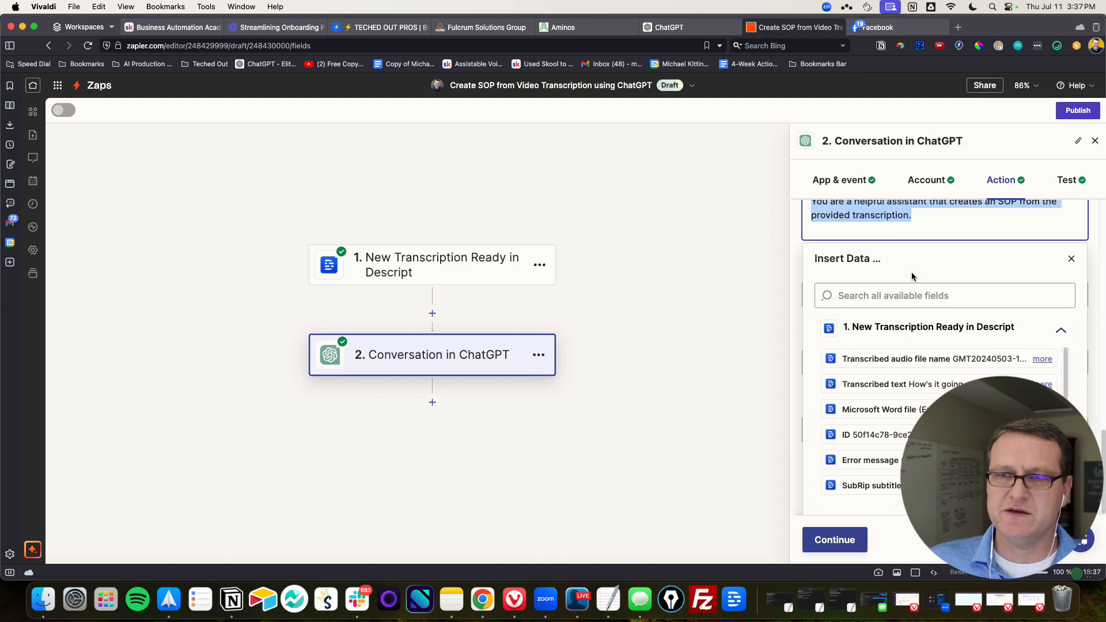
pyautogui.scroll(4, 912, 277)
pyautogui.click(1086, 396)
pyautogui.scroll(-3, 906, 306)
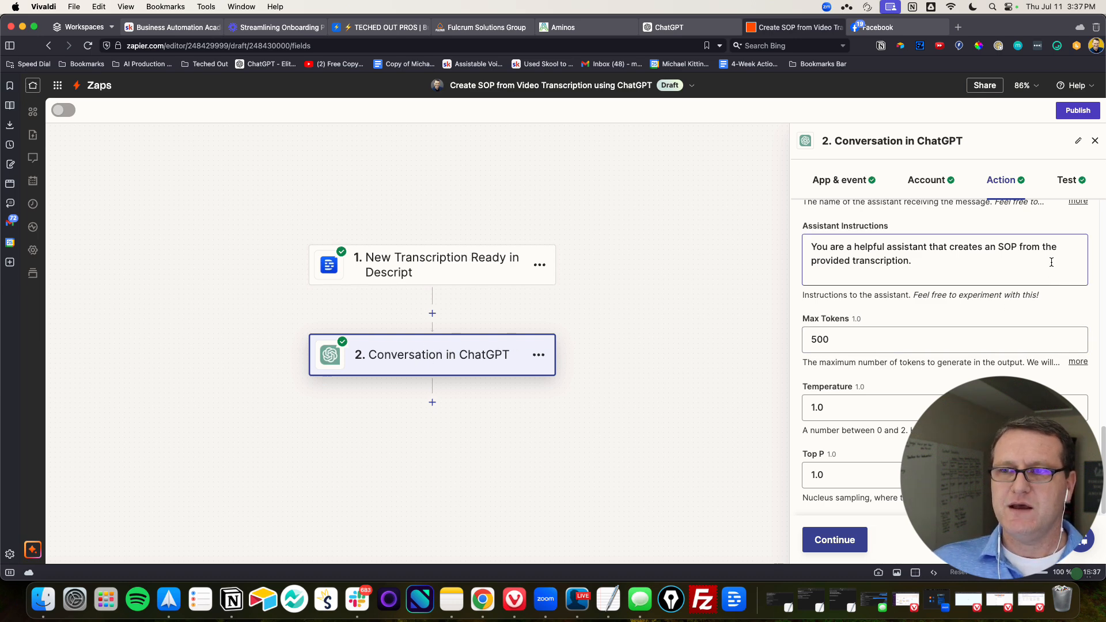
# Open the ChatGPT step's test results and look through the transcript in the output data's User Request Message
pyautogui.click(1065, 181)
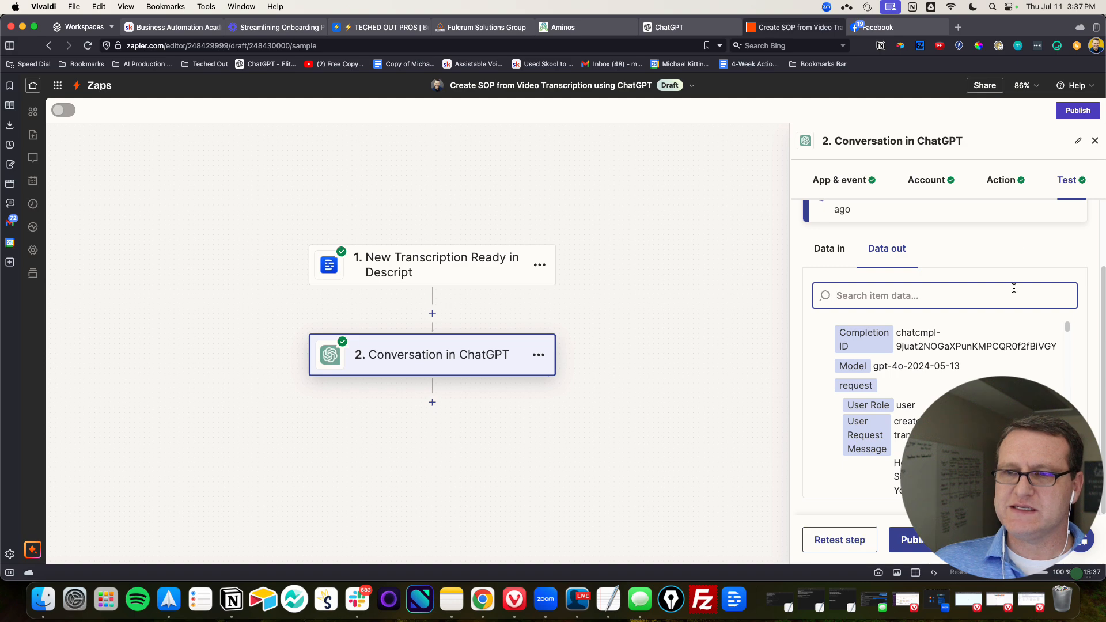
pyautogui.scroll(-10, 954, 323)
pyautogui.scroll(-10, 843, 328)
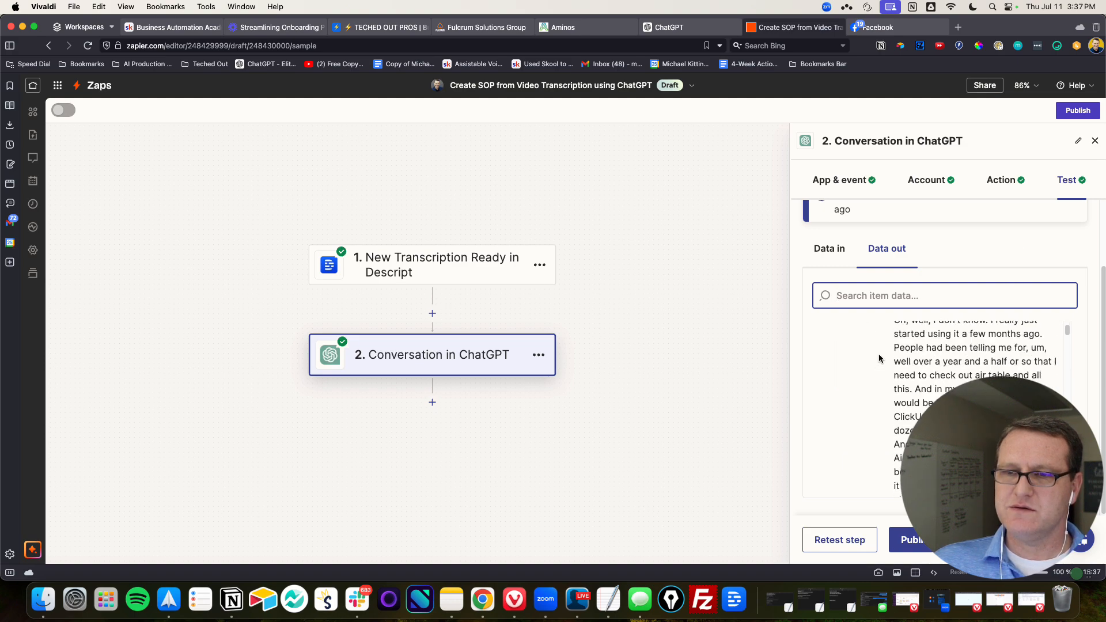
pyautogui.scroll(-10, 877, 356)
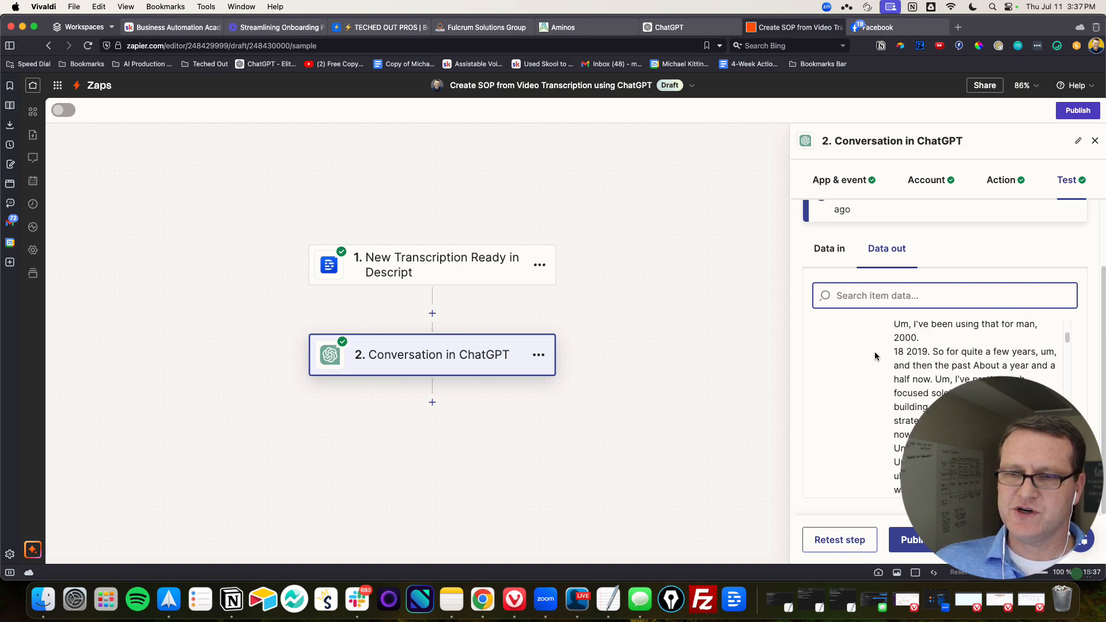
pyautogui.scroll(-10, 875, 356)
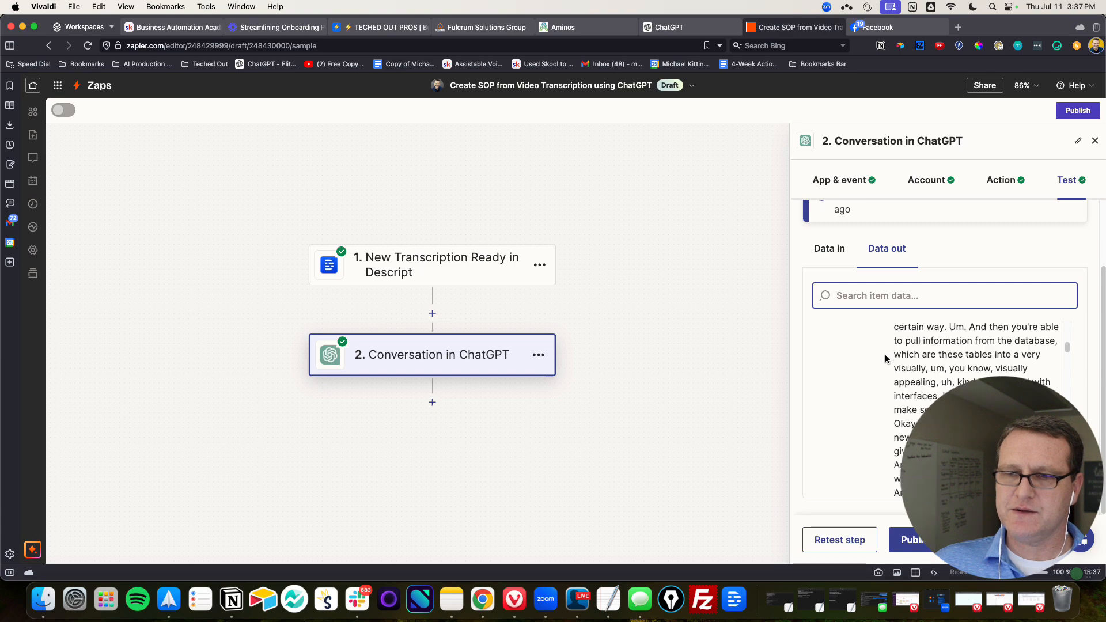
pyautogui.scroll(-10, 886, 358)
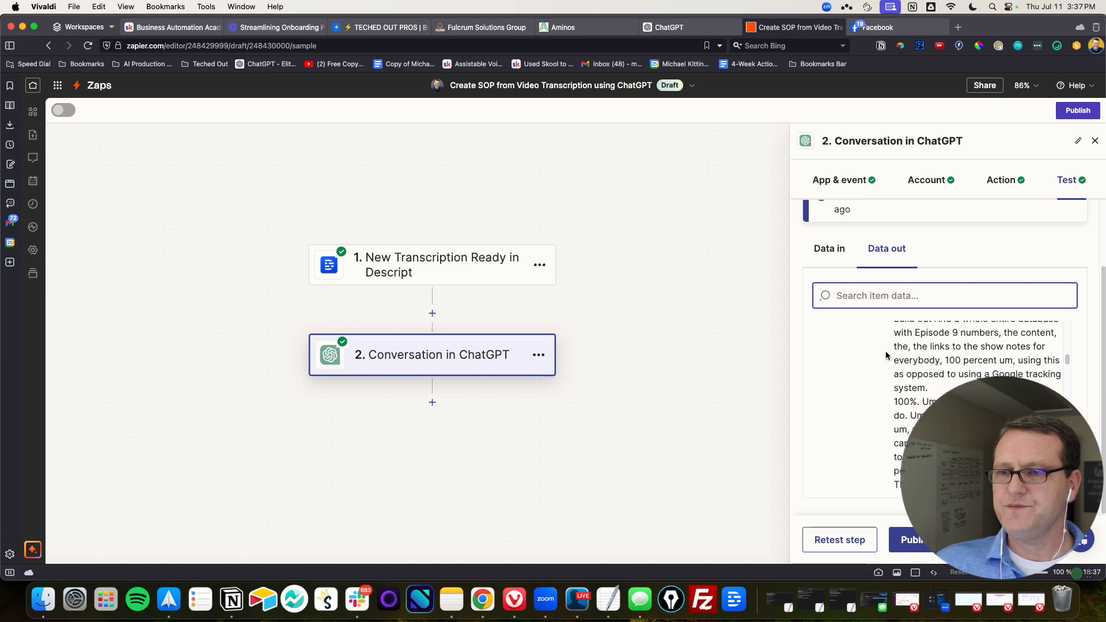
# Examine the Reply in the test response, from the SOP's title and objective through its numbered procedure to the end
pyautogui.moveTo(1068, 367); pyautogui.dragTo(1085, 410)
pyautogui.scroll(10, 896, 407)
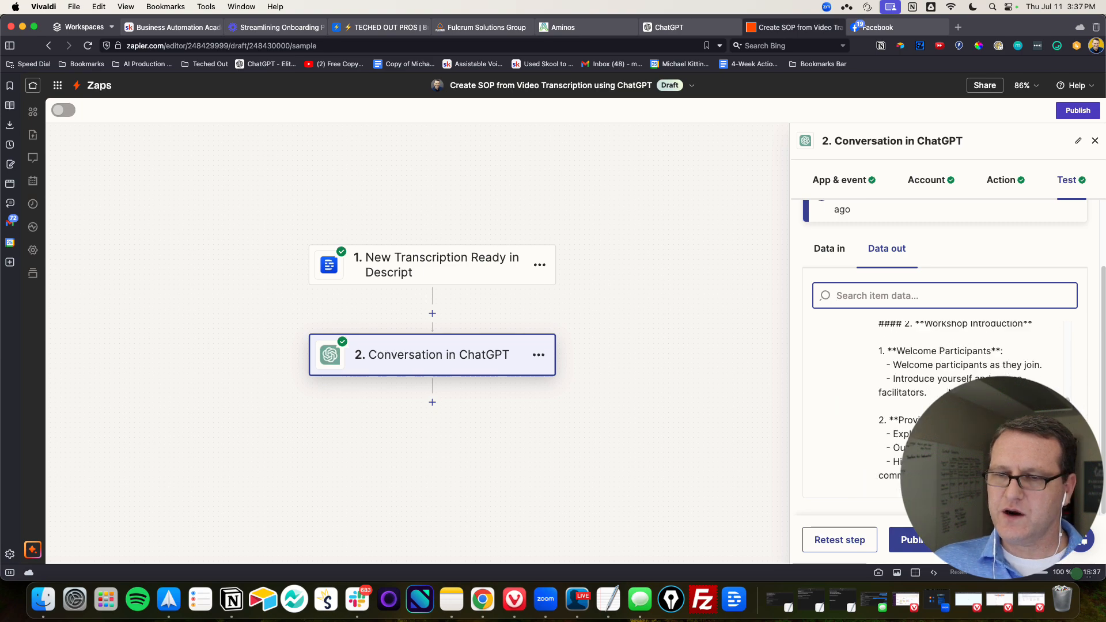
pyautogui.scroll(3, 896, 407)
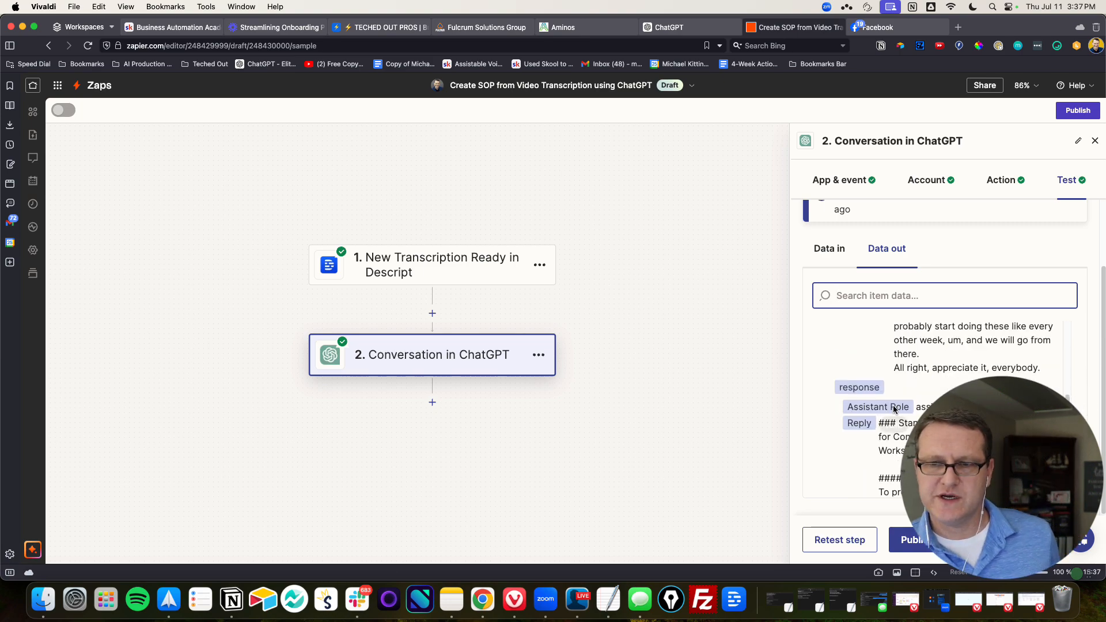
pyautogui.scroll(-2, 887, 362)
pyautogui.scroll(1, 921, 375)
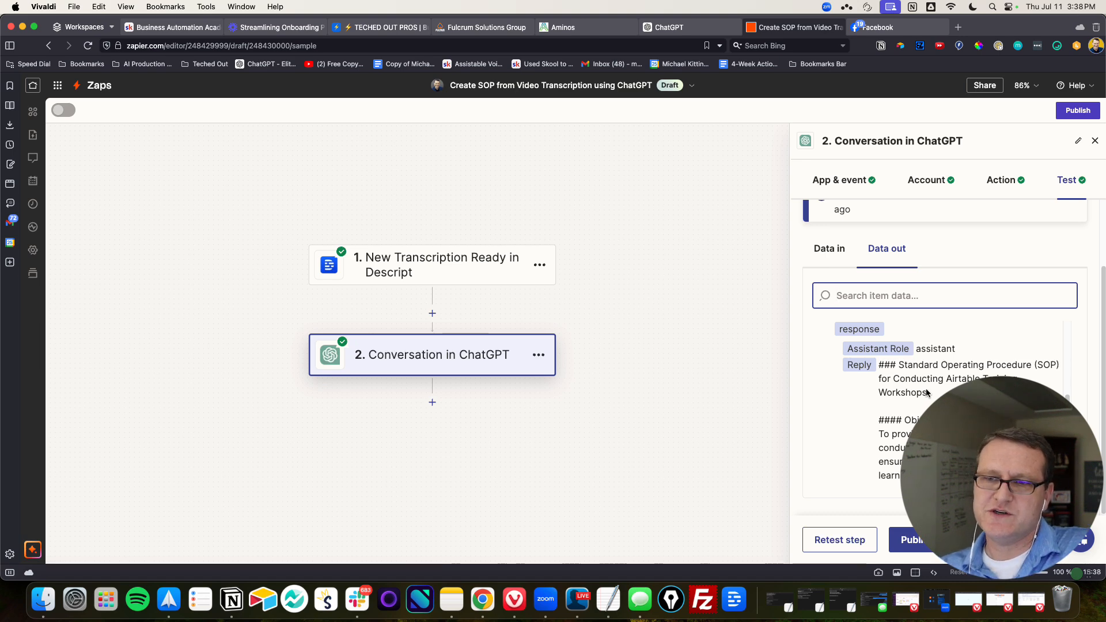
pyautogui.scroll(-4, 887, 378)
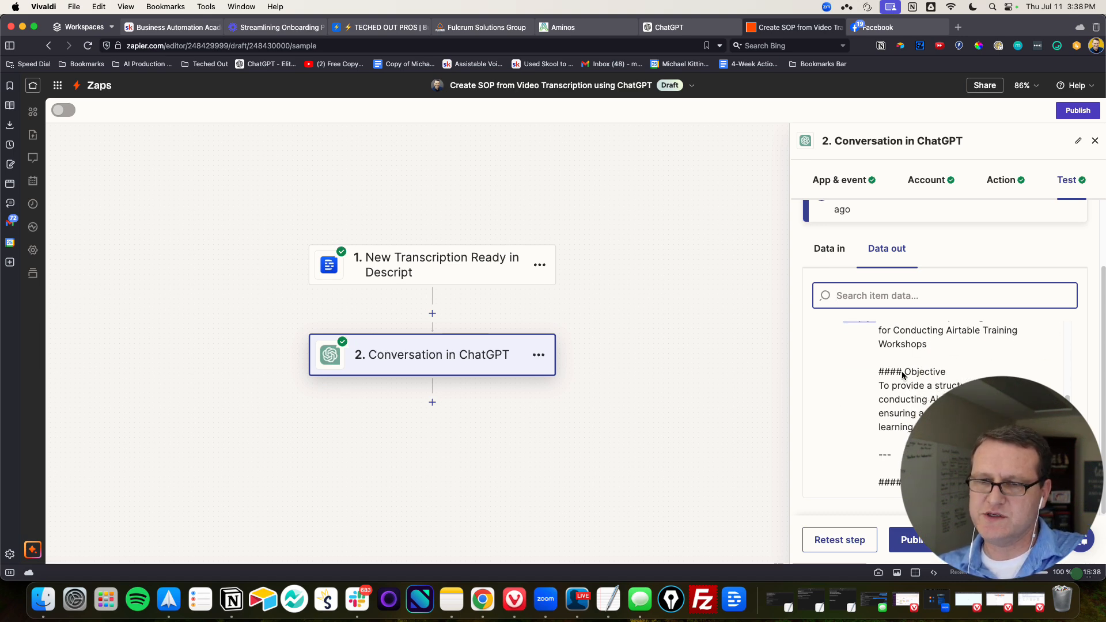
pyautogui.scroll(-5, 887, 379)
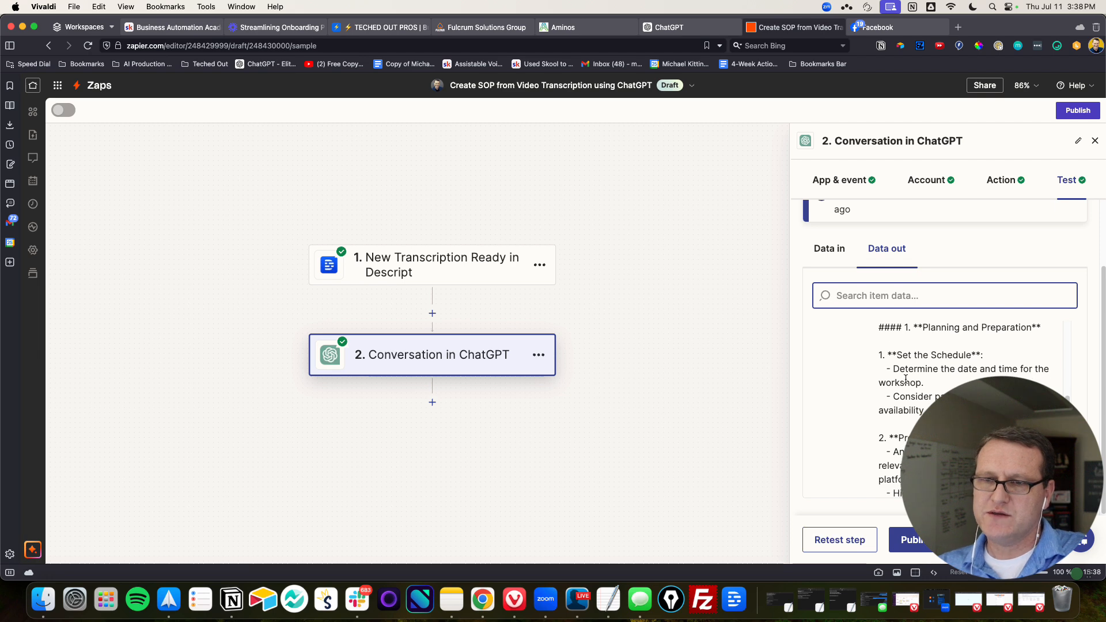
pyautogui.scroll(-2, 906, 400)
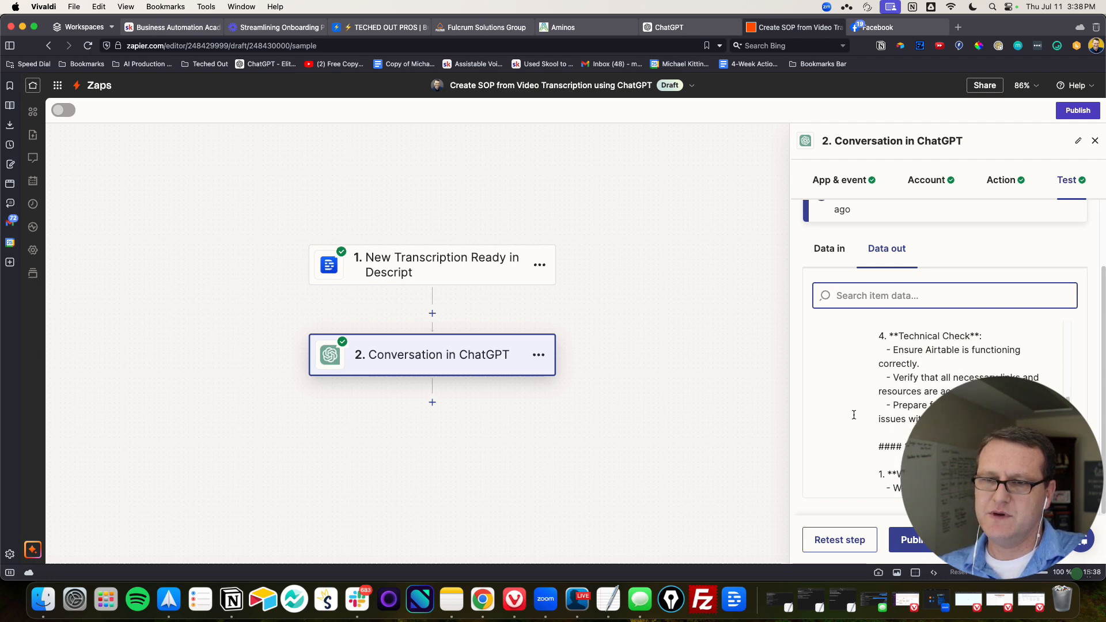
pyautogui.scroll(-10, 901, 413)
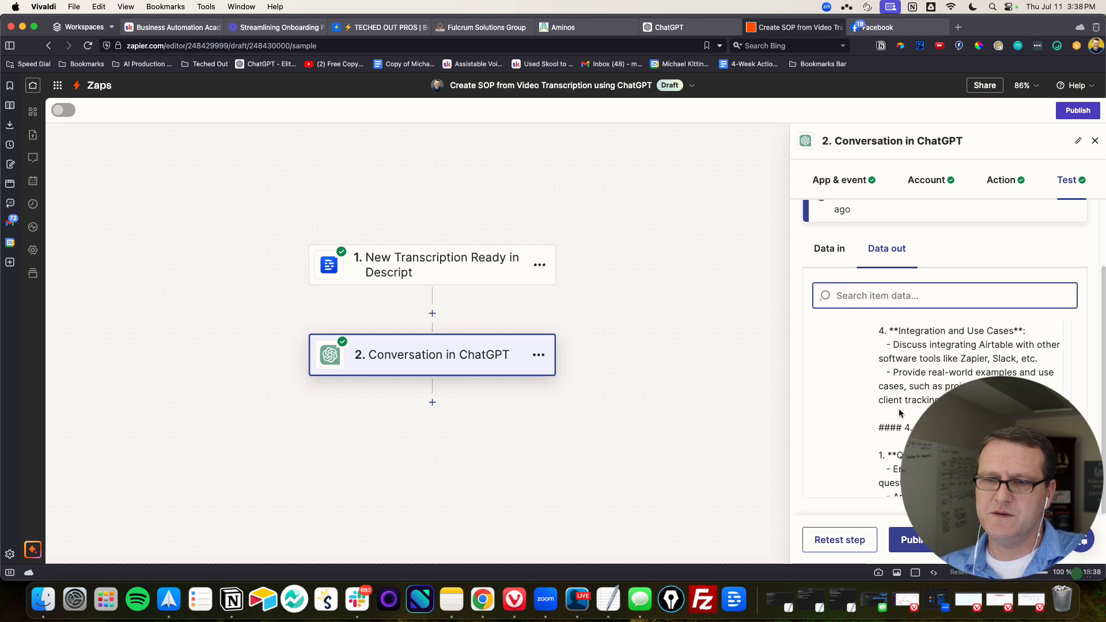
pyautogui.scroll(-8, 933, 403)
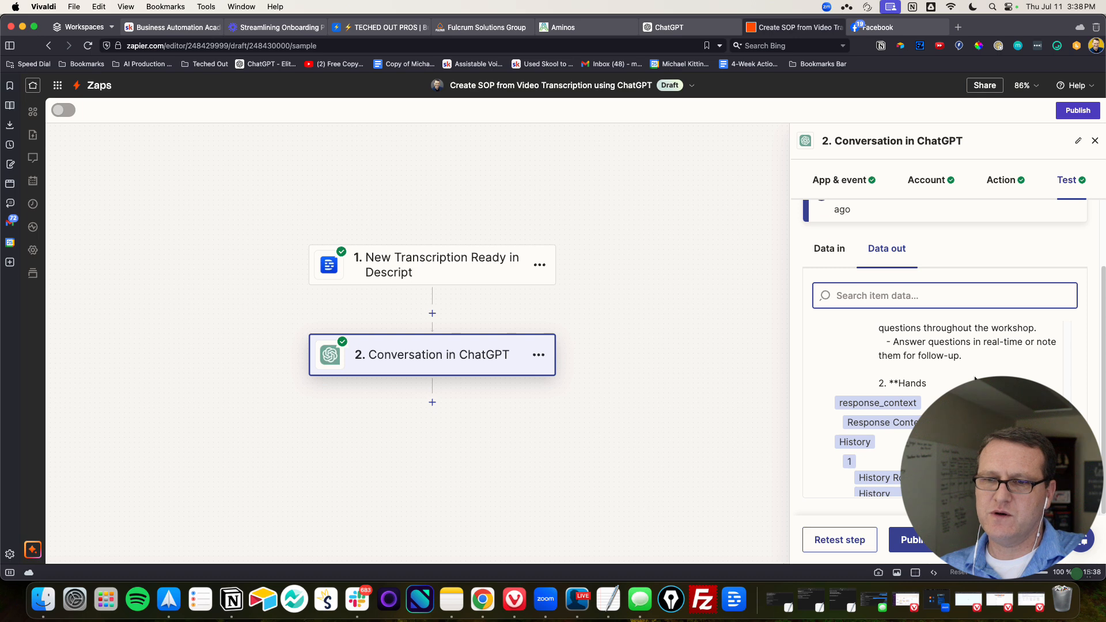
# Look over the response's History Message and the SOP text repeated in the output data
pyautogui.scroll(-6, 984, 378)
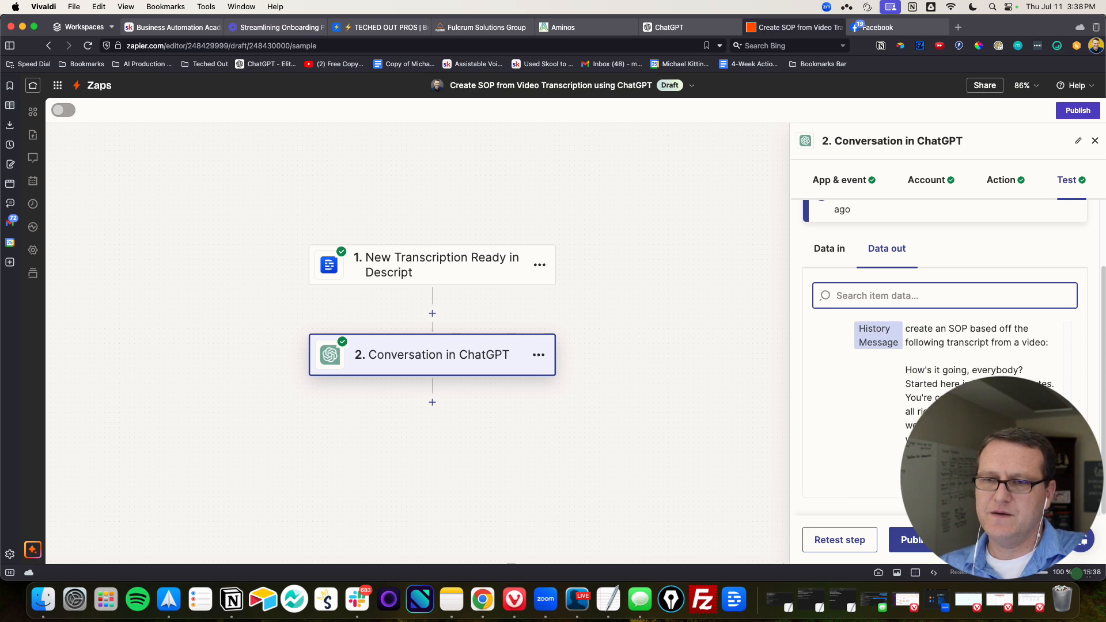
pyautogui.scroll(2, 945, 403)
pyautogui.scroll(-4, 944, 391)
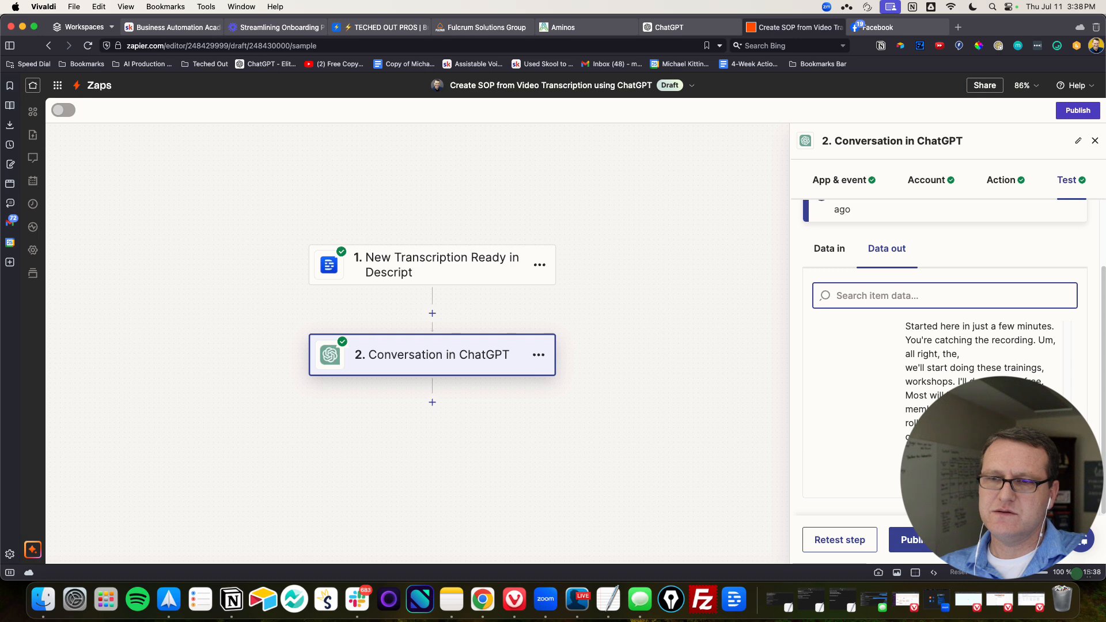
pyautogui.scroll(-5, 944, 403)
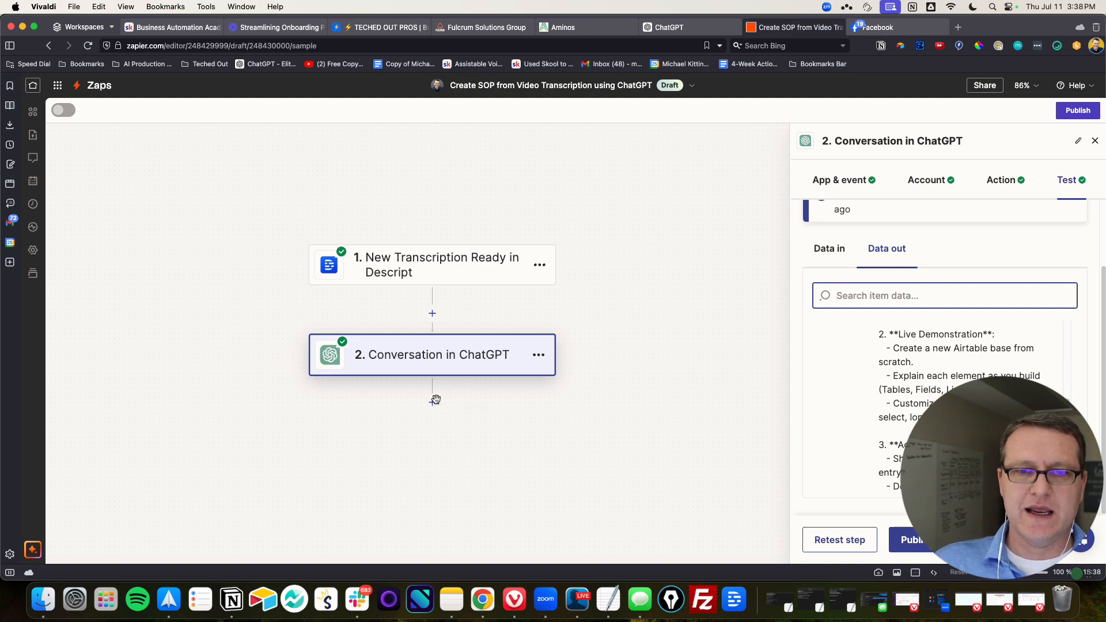
# Switch to the Airtable base TECHED OUT PROS | BusinessOS LITE (NEW) and look through its SOPs table by department
pyautogui.click(380, 27)
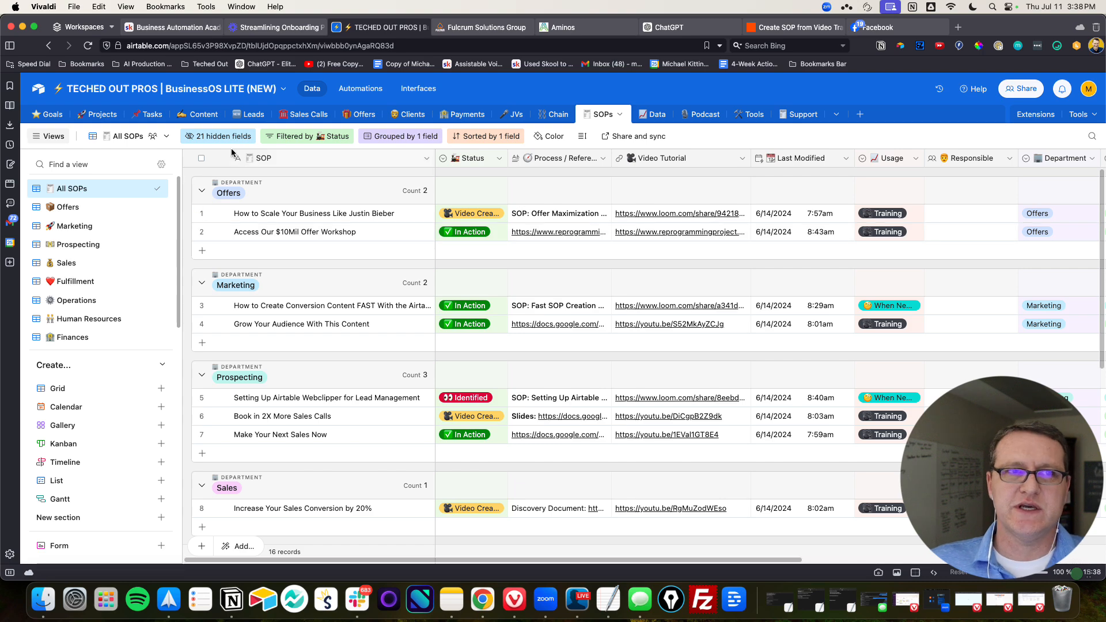
pyautogui.scroll(-3, 323, 230)
pyautogui.scroll(3, 370, 251)
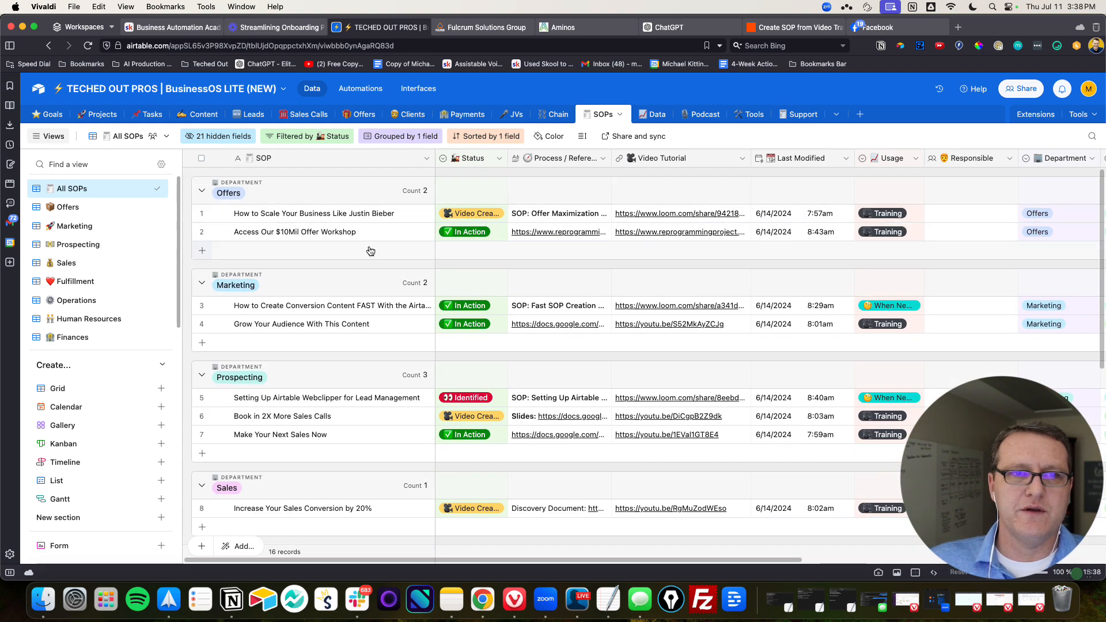
pyautogui.scroll(-2, 380, 254)
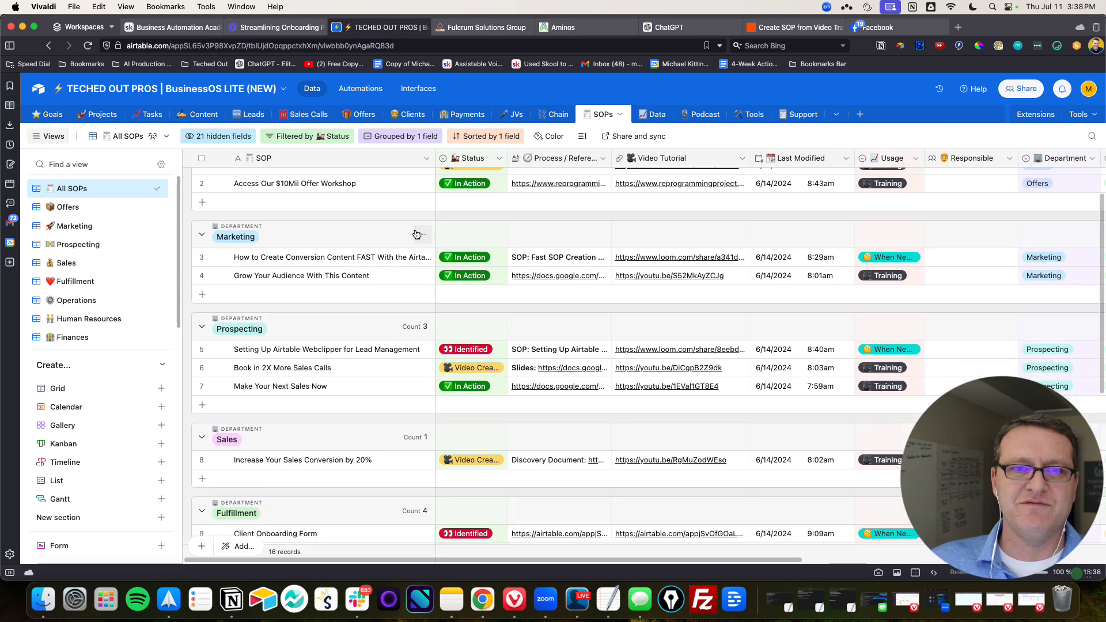
pyautogui.scroll(-10, 417, 233)
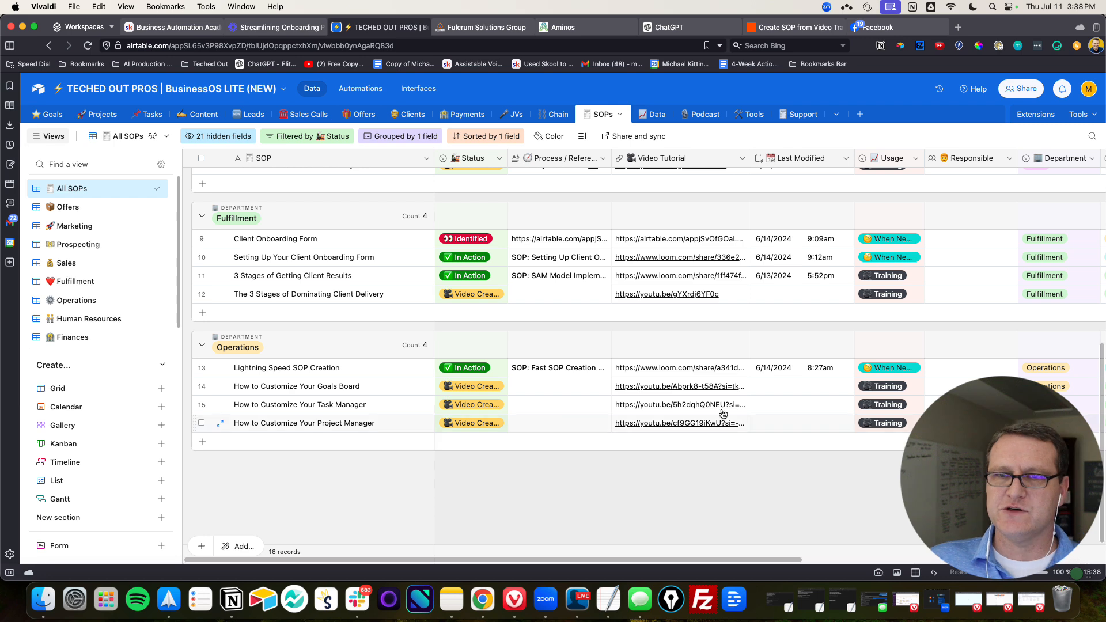
pyautogui.scroll(10, 725, 424)
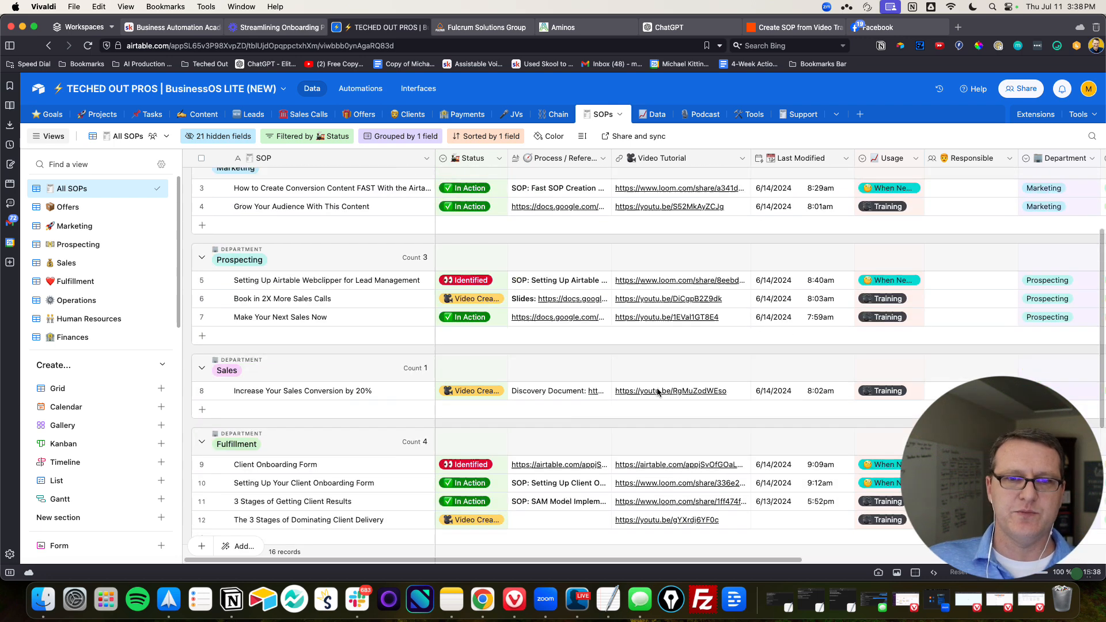
# Glance at the Airtable base's Content and SOPs tables and switch back to the Zapier draft
pyautogui.click(196, 114)
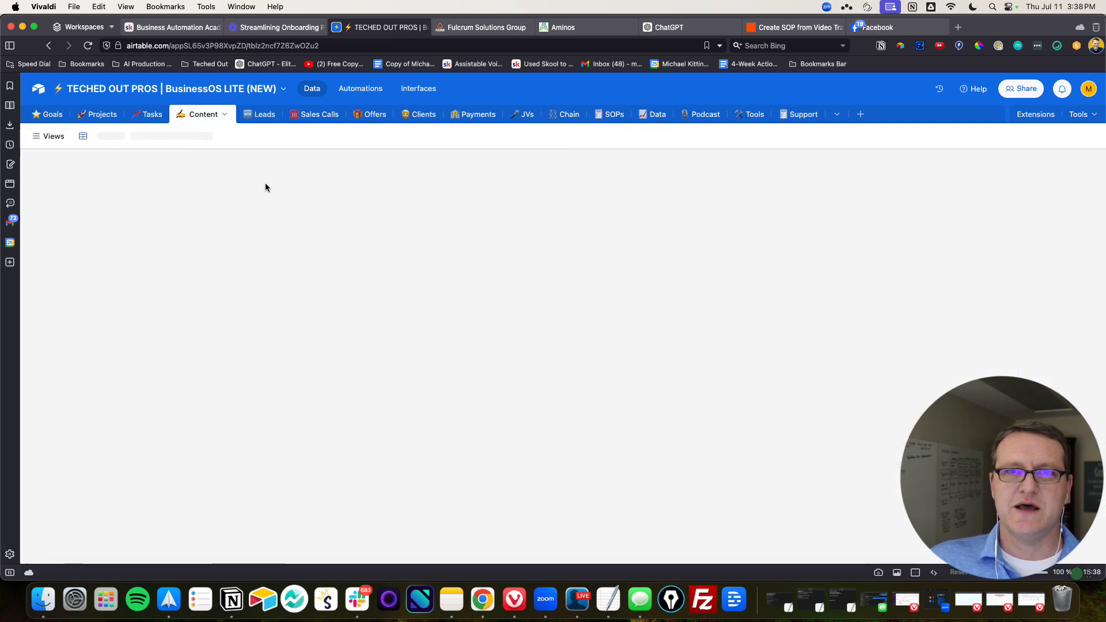
pyautogui.click(608, 114)
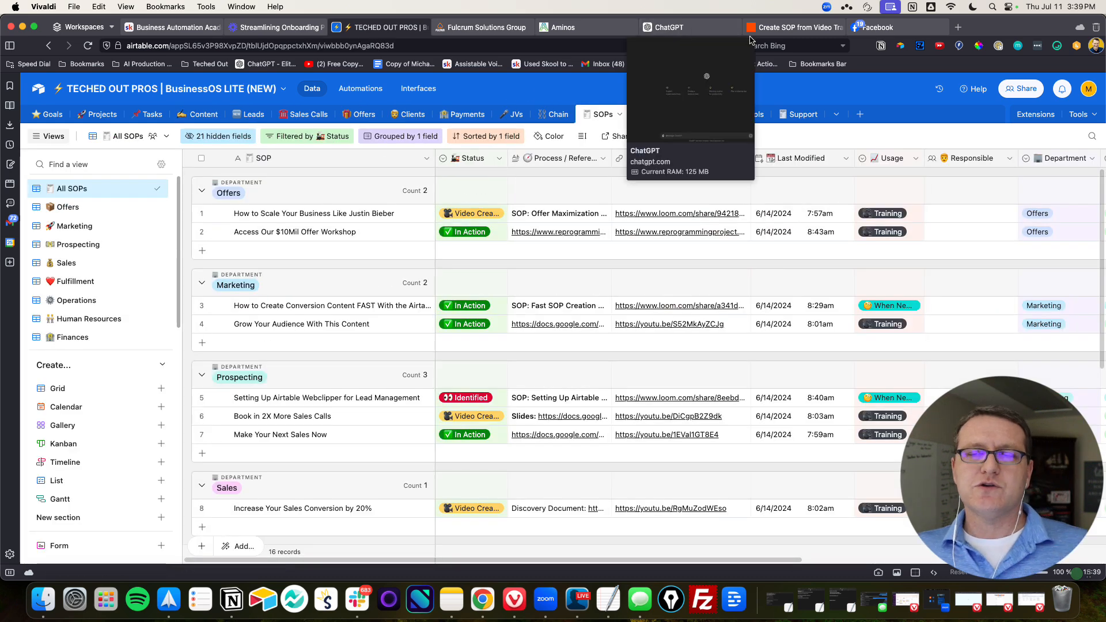
pyautogui.click(791, 28)
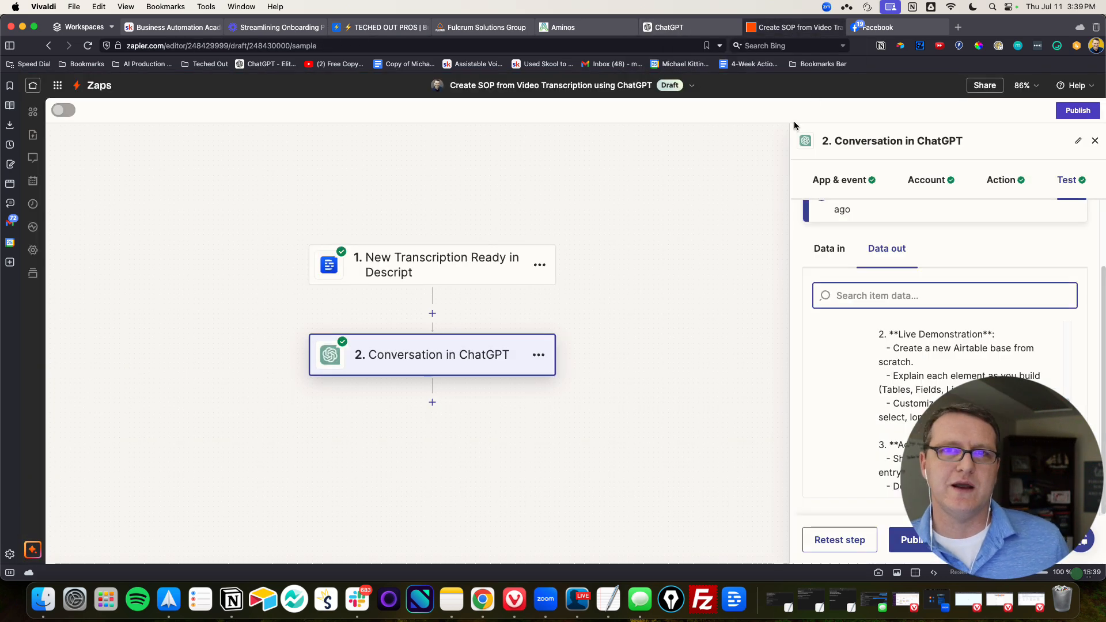